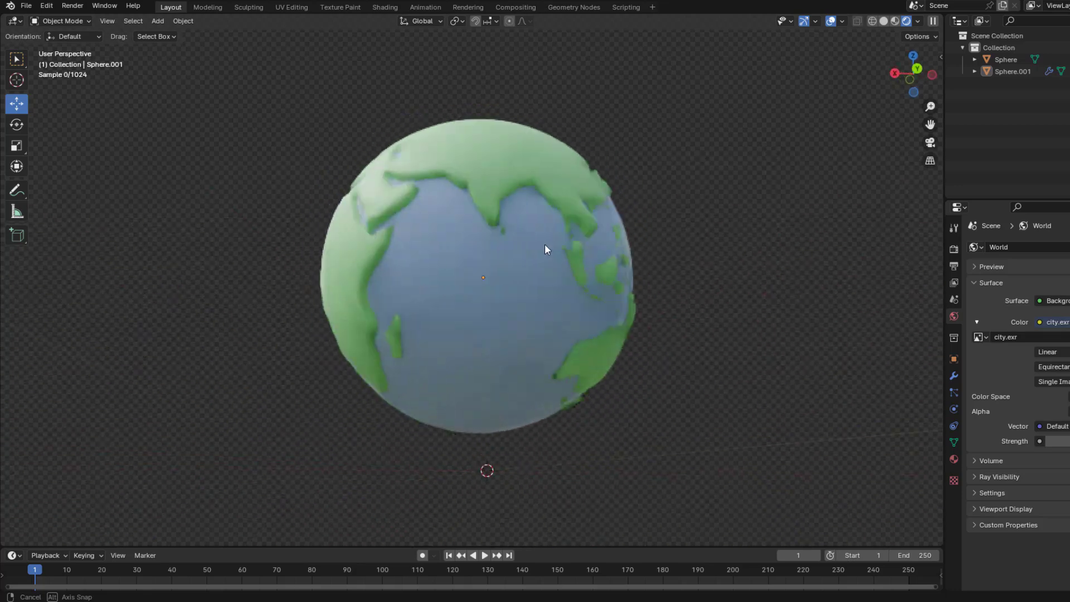
# Switch the viewport from Rendered to Solid shading.
pyautogui.press('z')
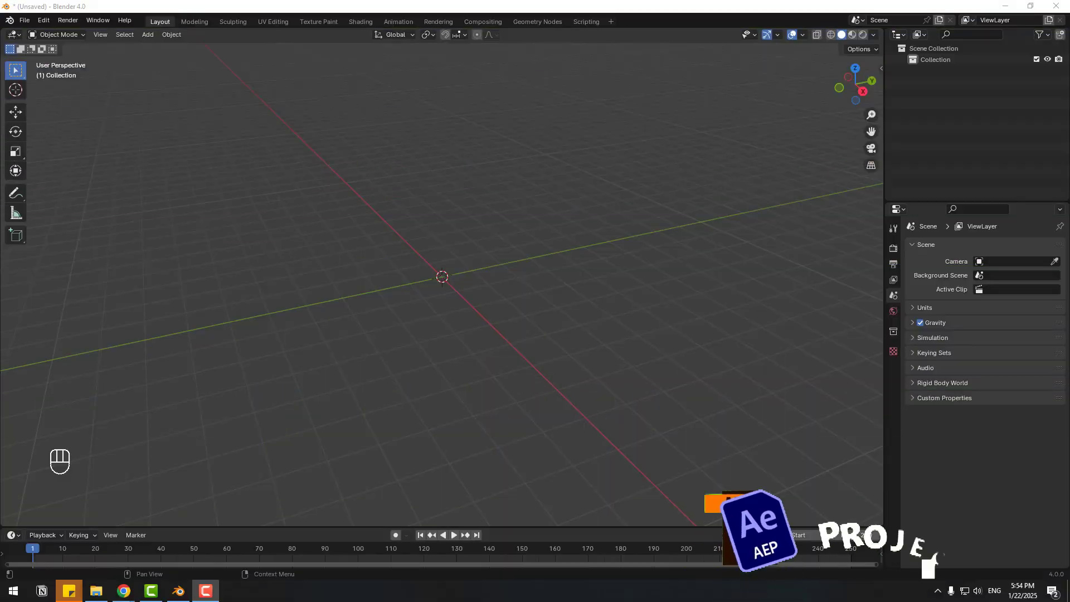
# Add a UV sphere at the origin.
pyautogui.click(148, 34)
pyautogui.moveTo(164, 47)
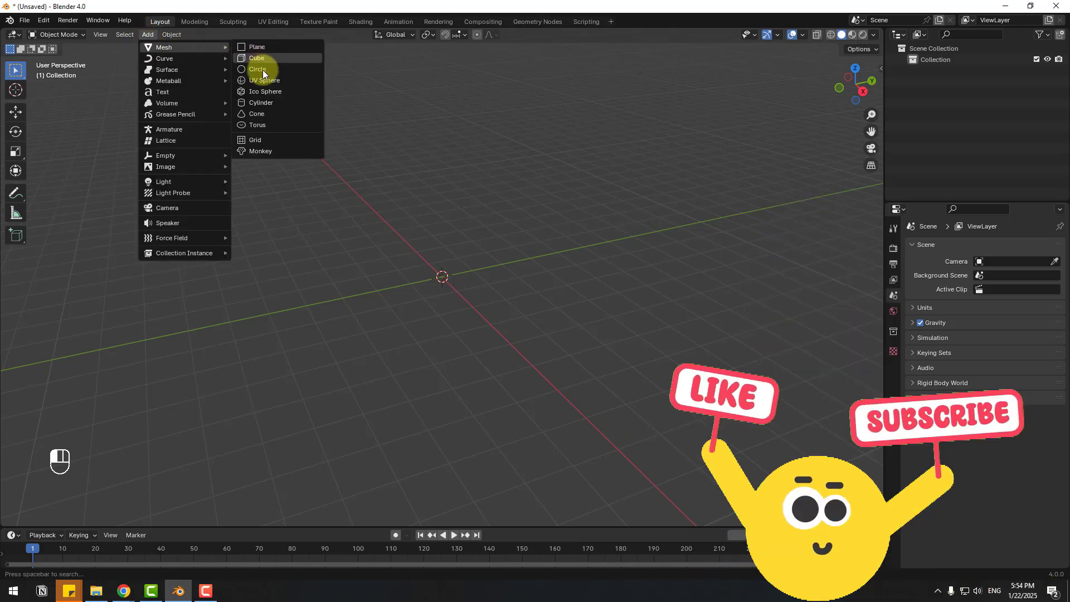
pyautogui.click(280, 79)
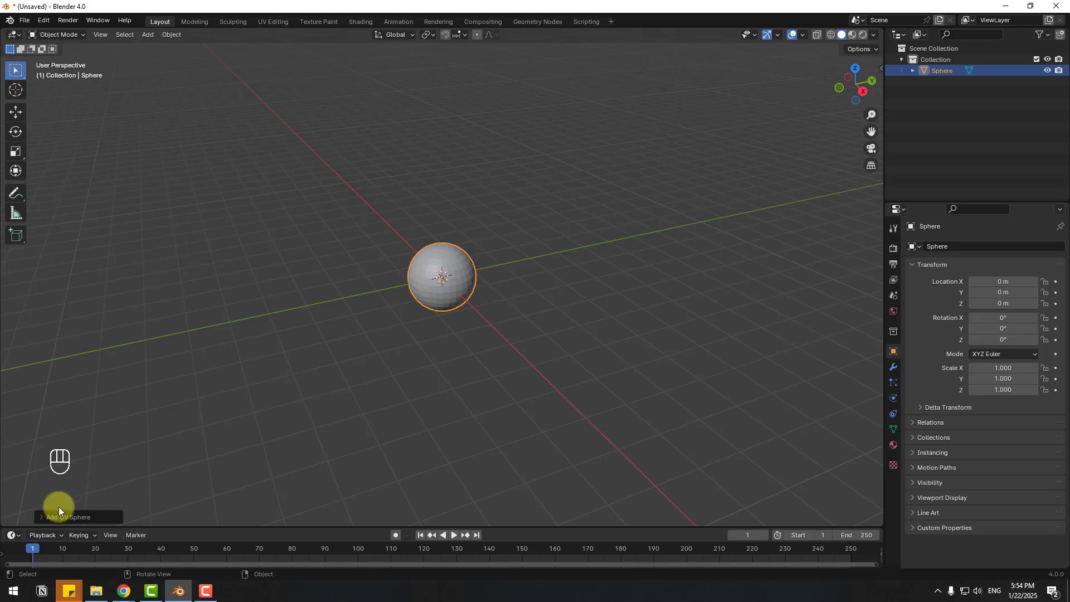
pyautogui.click(41, 517)
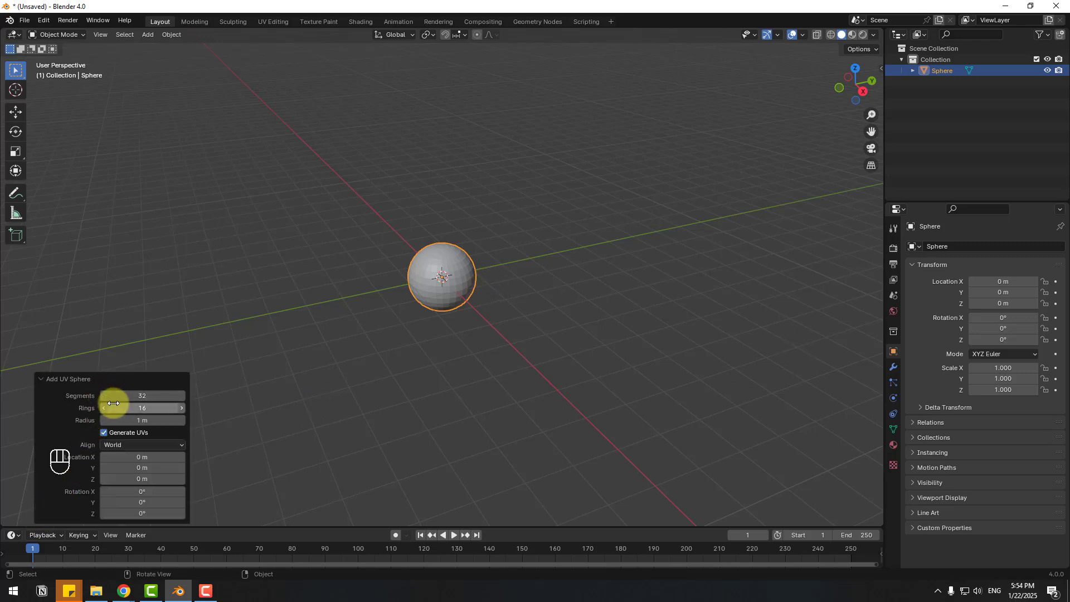
# Add a Subdivision Surface modifier with viewport and render levels at 3.
pyautogui.click(892, 367)
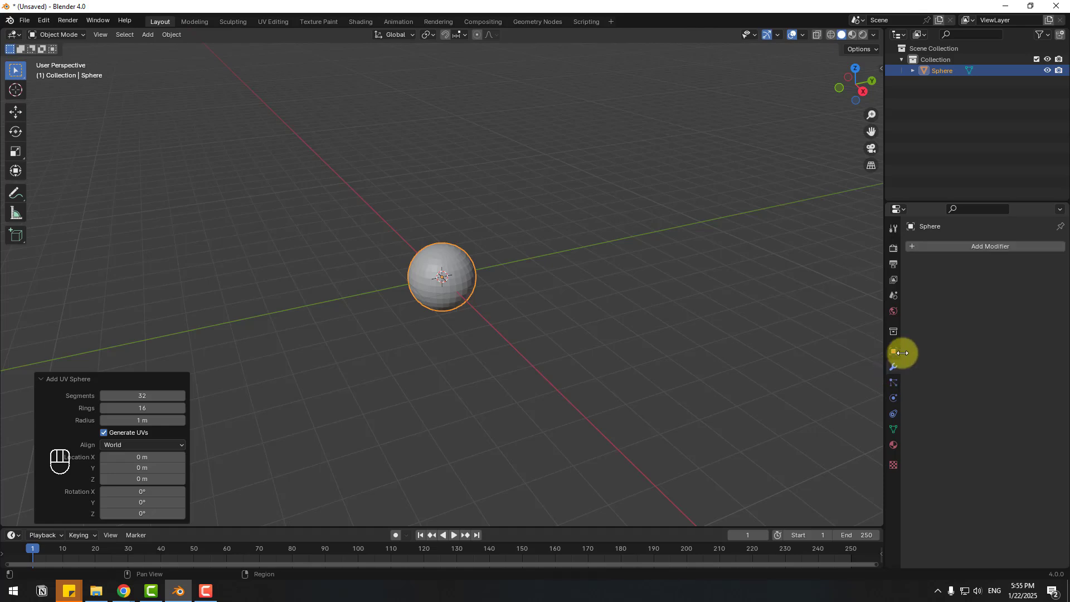
pyautogui.click(986, 247)
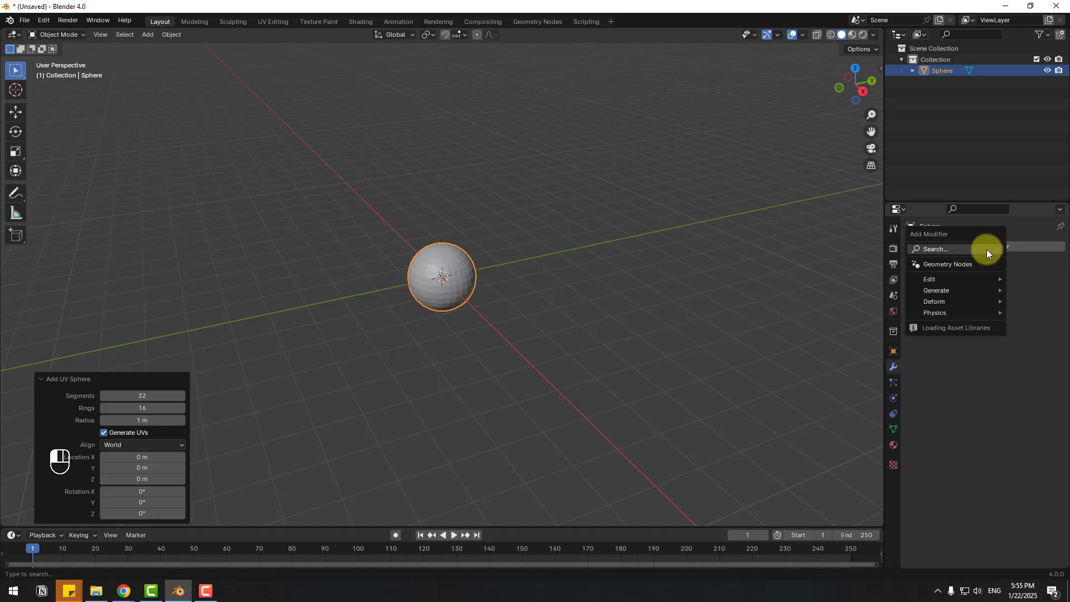
pyautogui.click(937, 250)
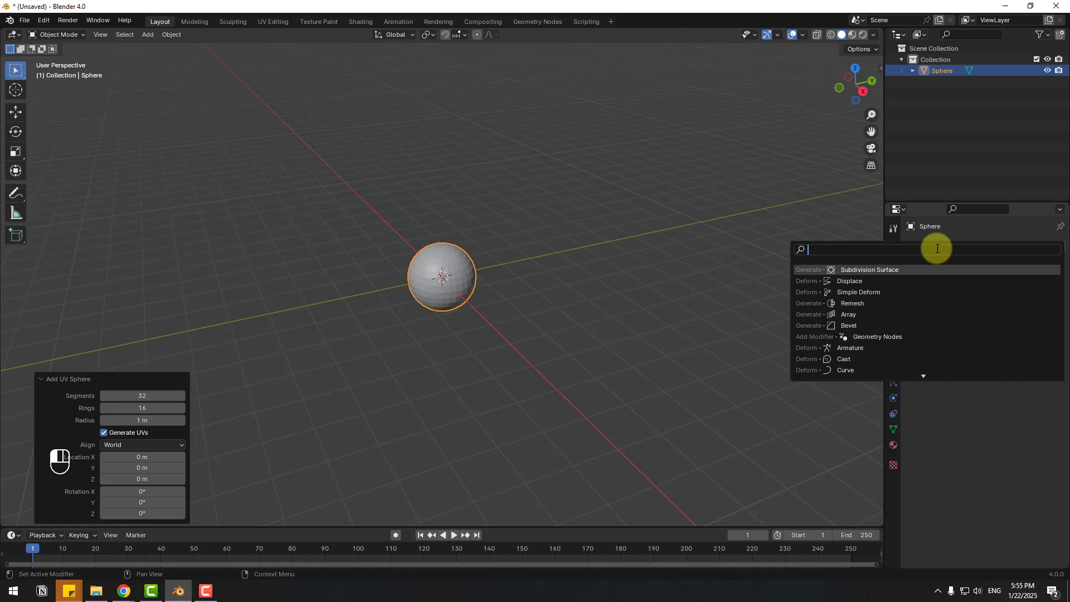
pyautogui.write('sub')
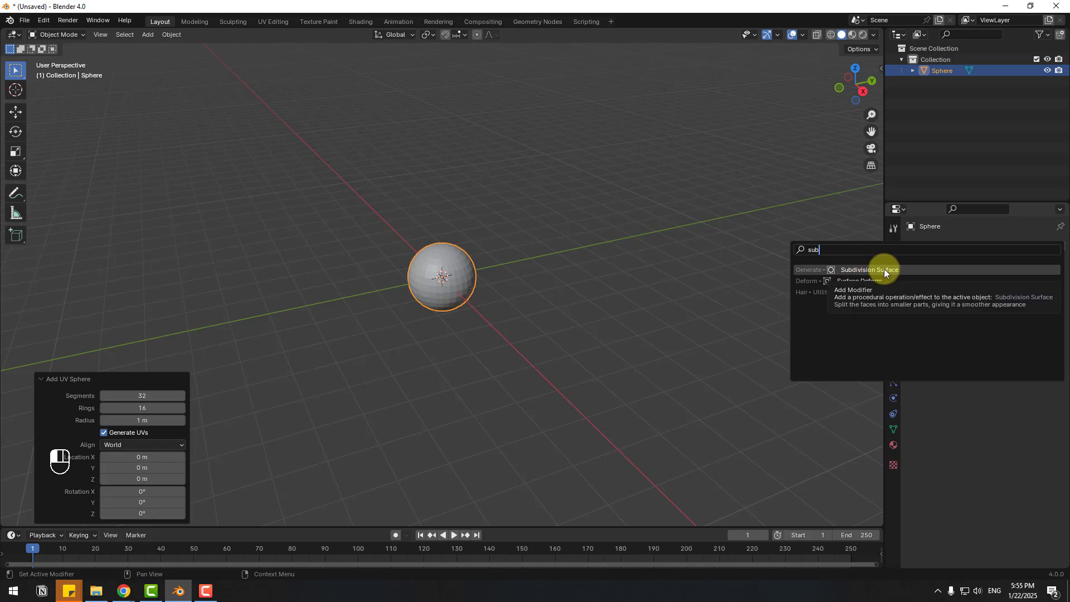
pyautogui.click(885, 269)
pyautogui.scroll(3, 493, 301)
pyautogui.scroll(1, 502, 290)
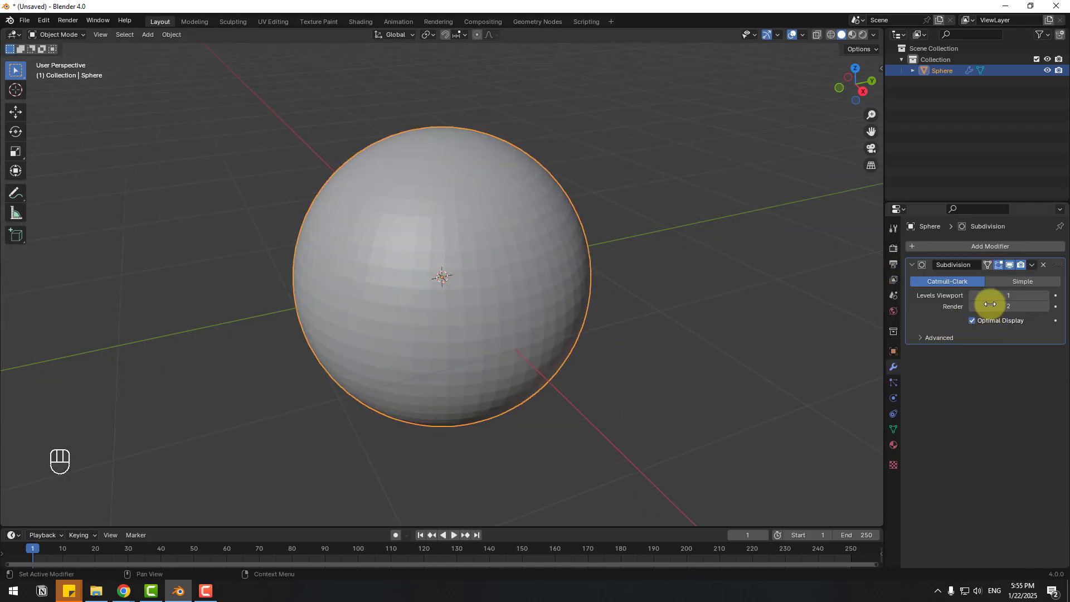
pyautogui.moveTo(1034, 297); pyautogui.dragTo(1047, 296)
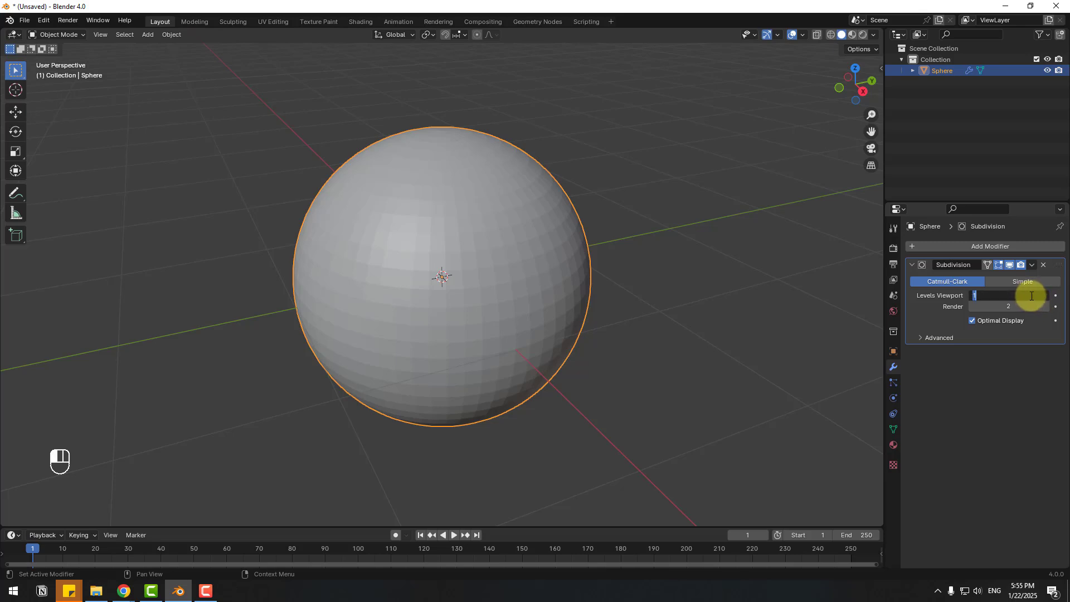
pyautogui.click(1045, 306)
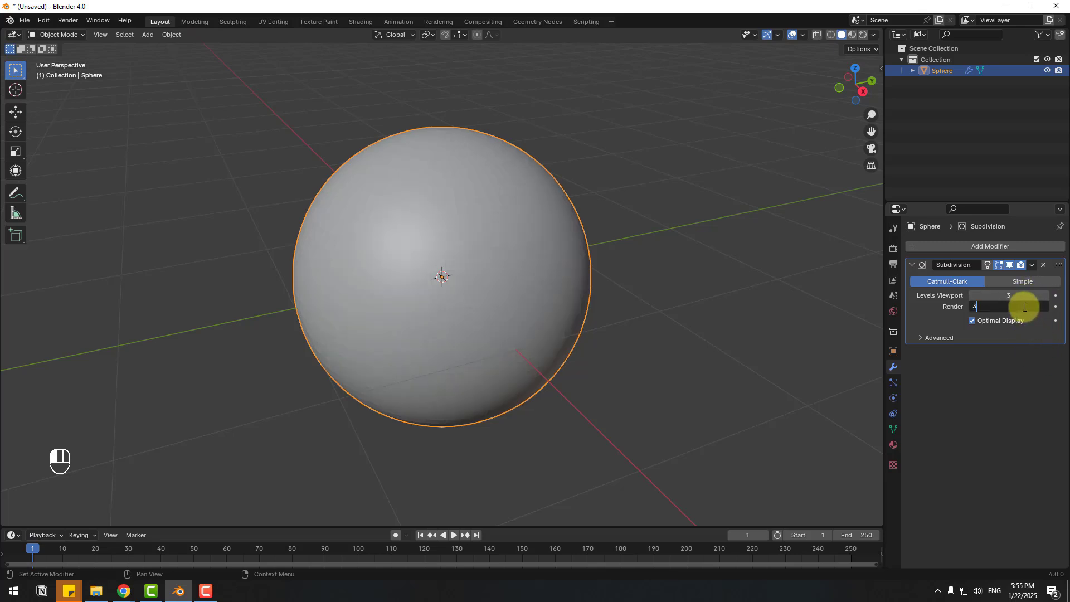
pyautogui.scroll(-2, 659, 389)
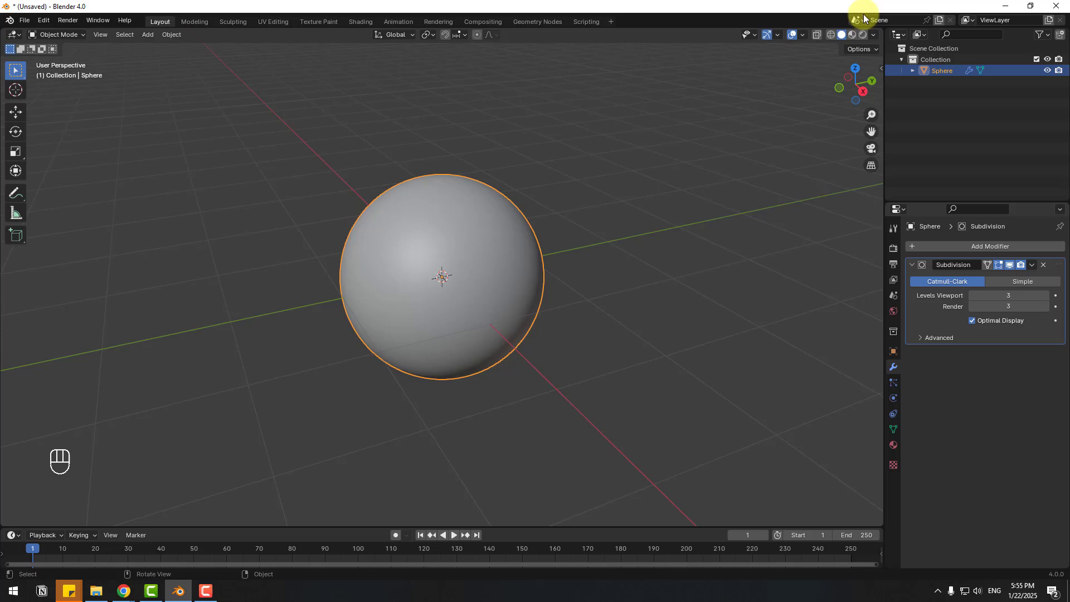
# Duplicate the sphere in place as Sphere.001.
pyautogui.click(832, 37)
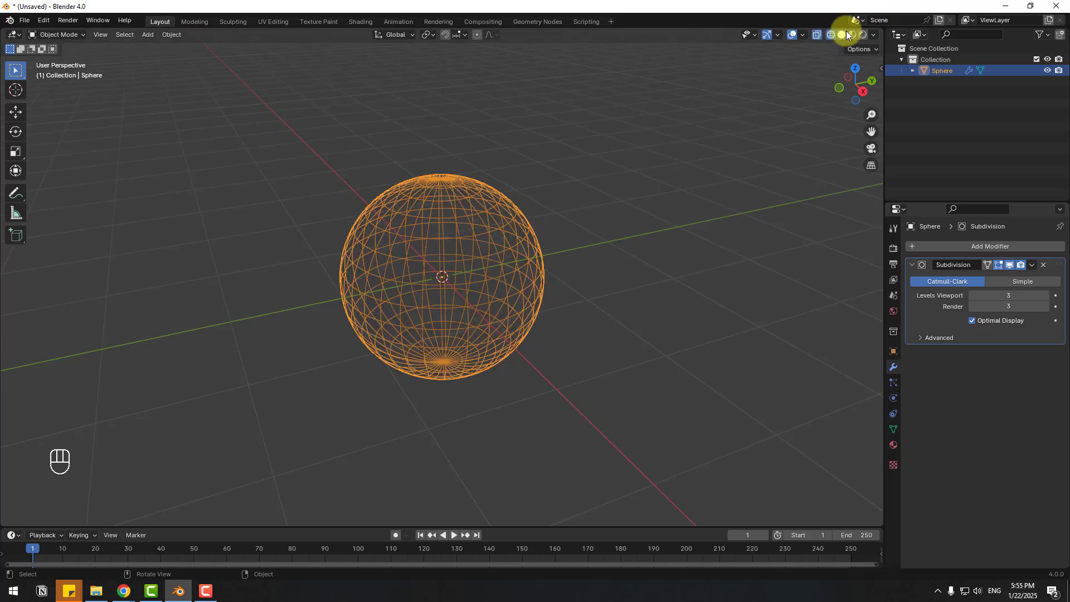
pyautogui.click(842, 35)
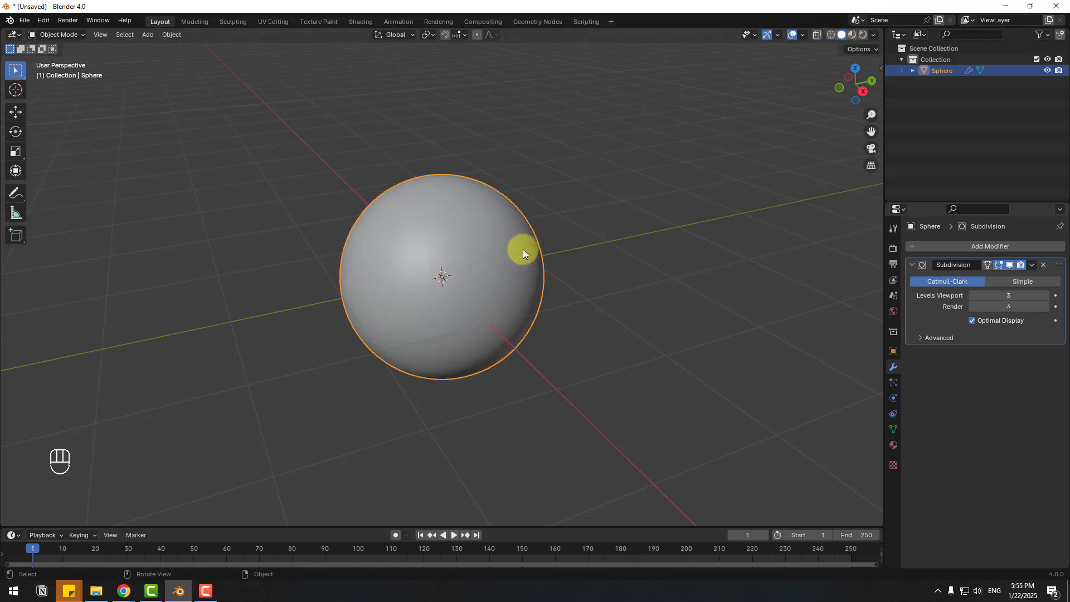
pyautogui.click(652, 202)
pyautogui.click(458, 239)
pyautogui.hotkey('shift', 'd')
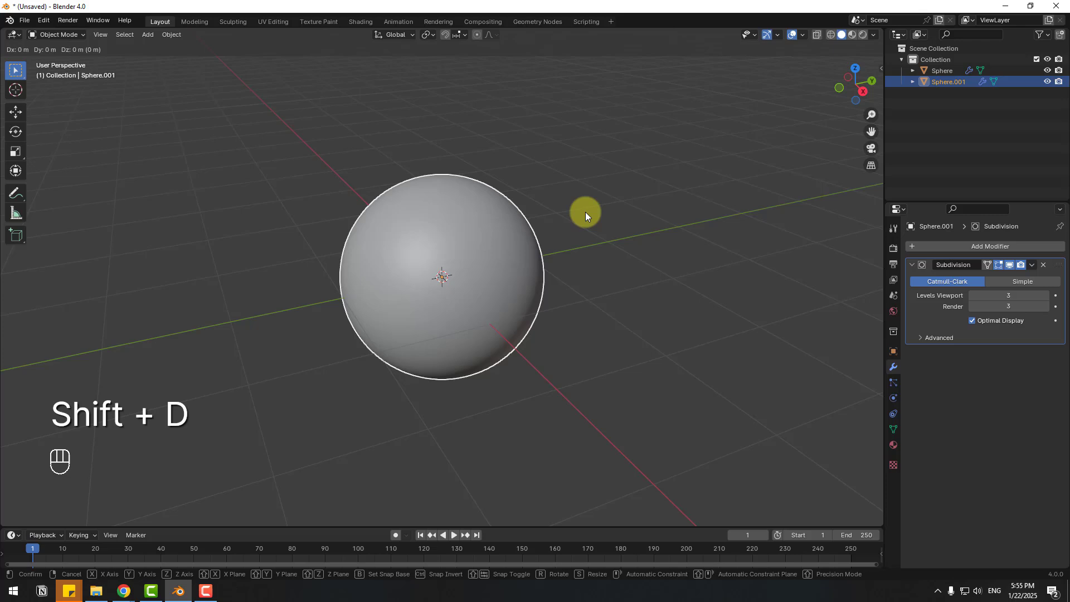
pyautogui.press('Escape')
# Hide the original Sphere in the Outliner.
pyautogui.click(698, 326)
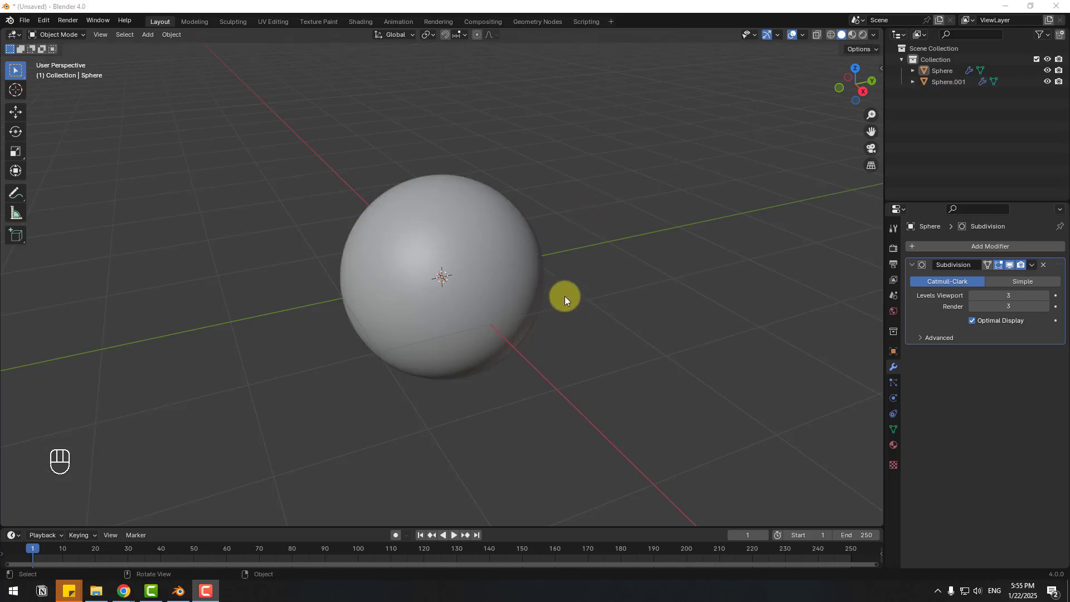
pyautogui.click(494, 262)
pyautogui.click(971, 83)
pyautogui.click(937, 73)
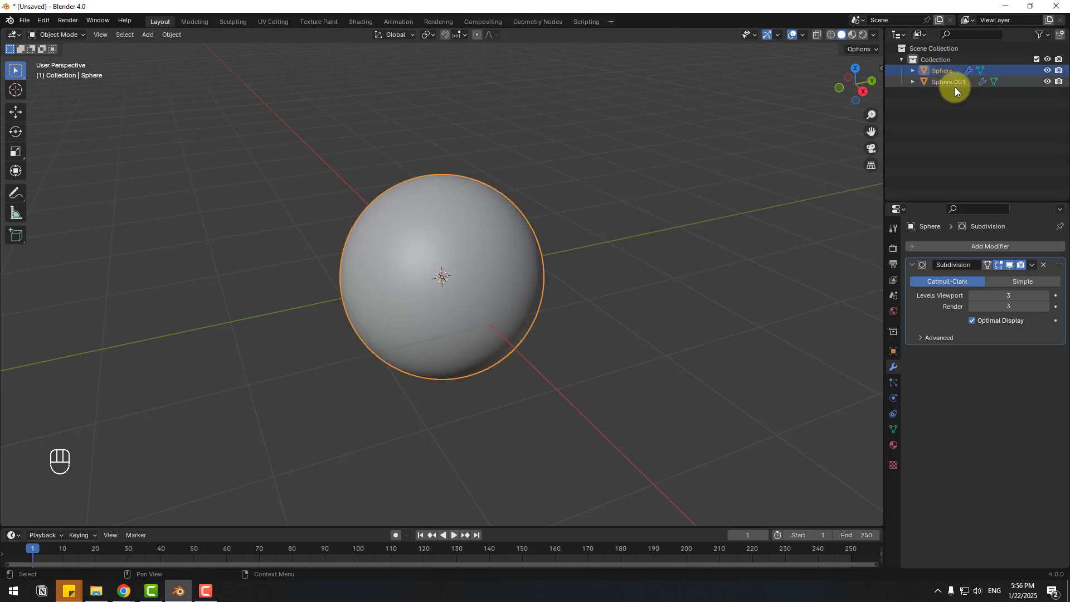
pyautogui.click(945, 83)
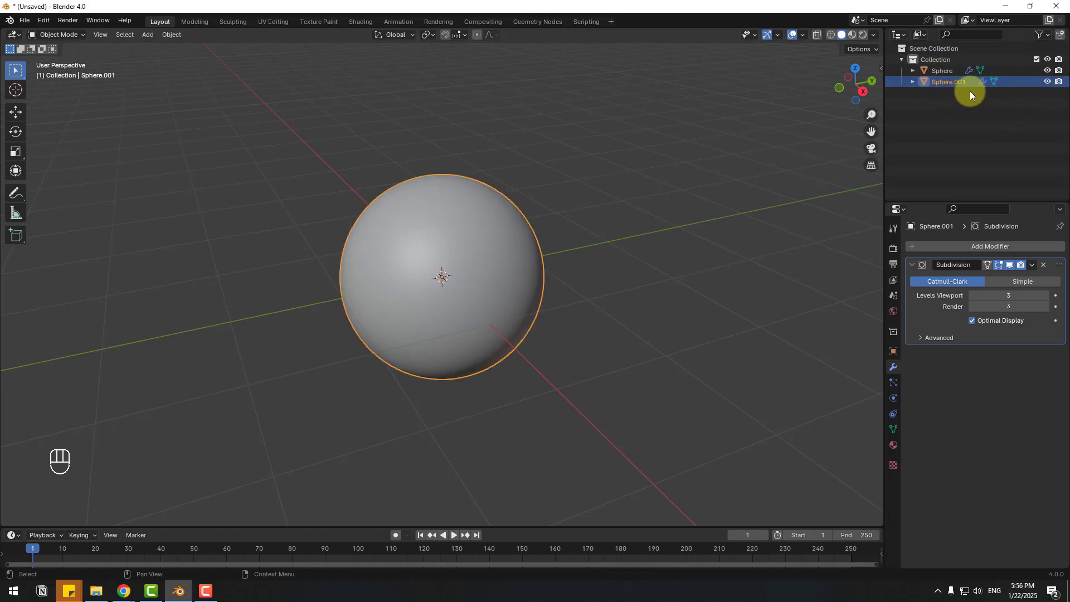
pyautogui.click(943, 72)
pyautogui.click(1047, 70)
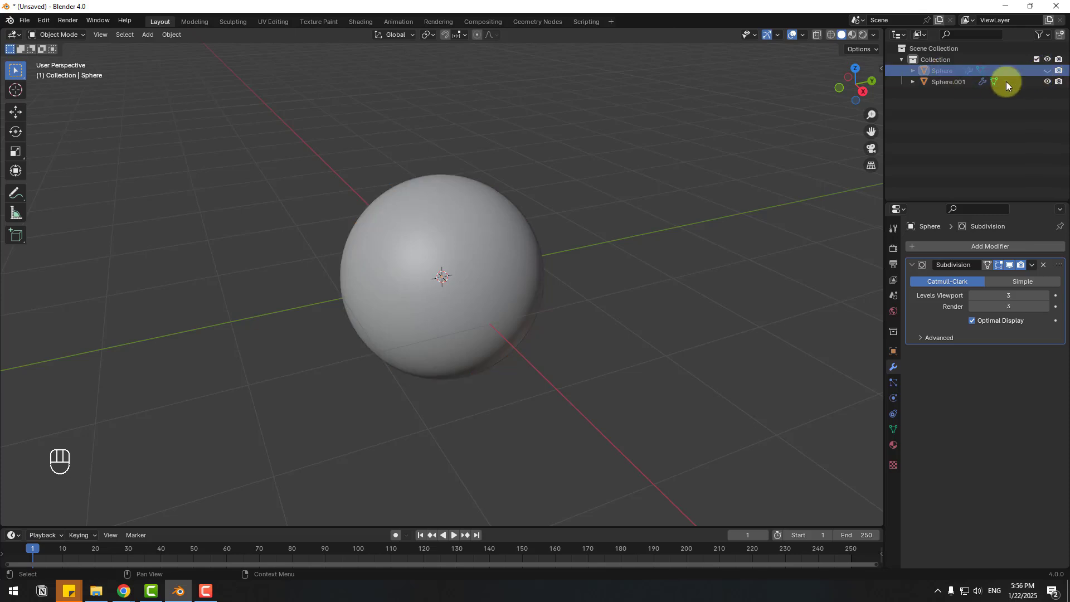
# Apply the Subdivision modifier on Sphere.001 and the original Sphere.
pyautogui.click(946, 83)
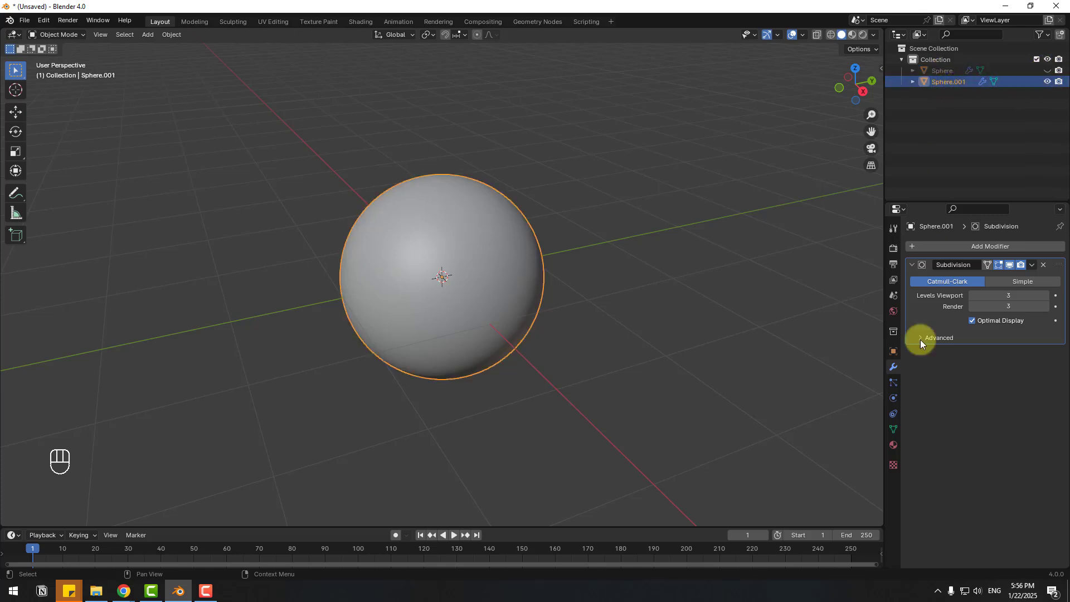
pyautogui.click(895, 368)
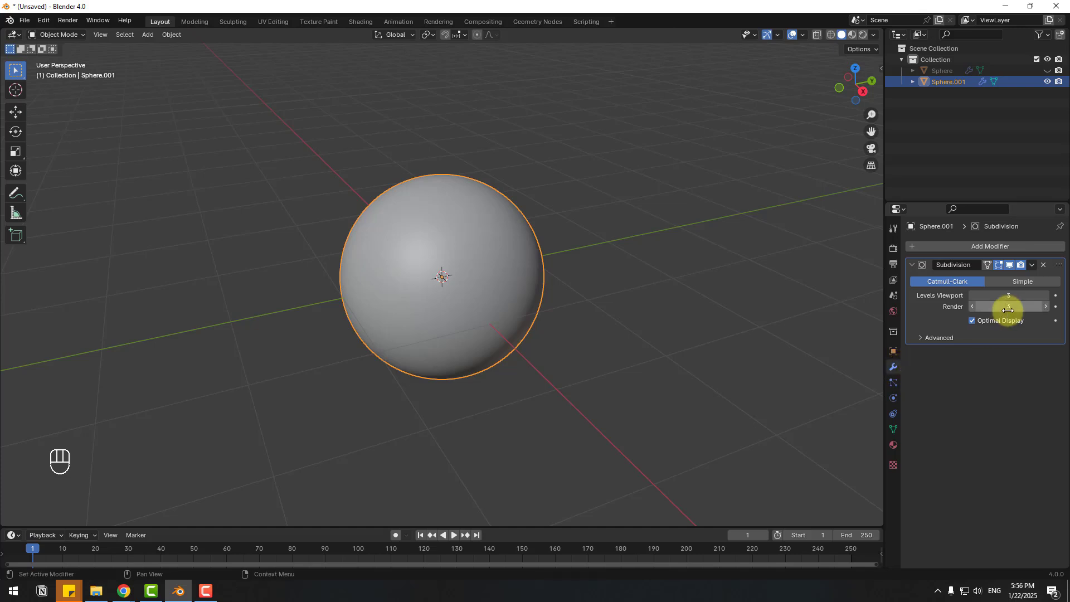
pyautogui.click(1033, 266)
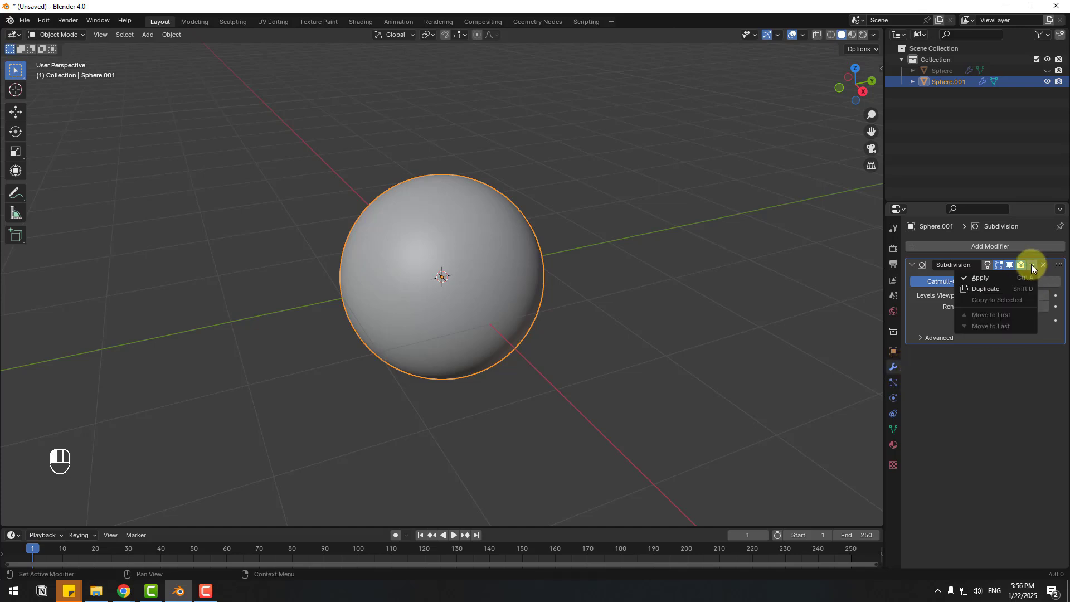
pyautogui.click(982, 280)
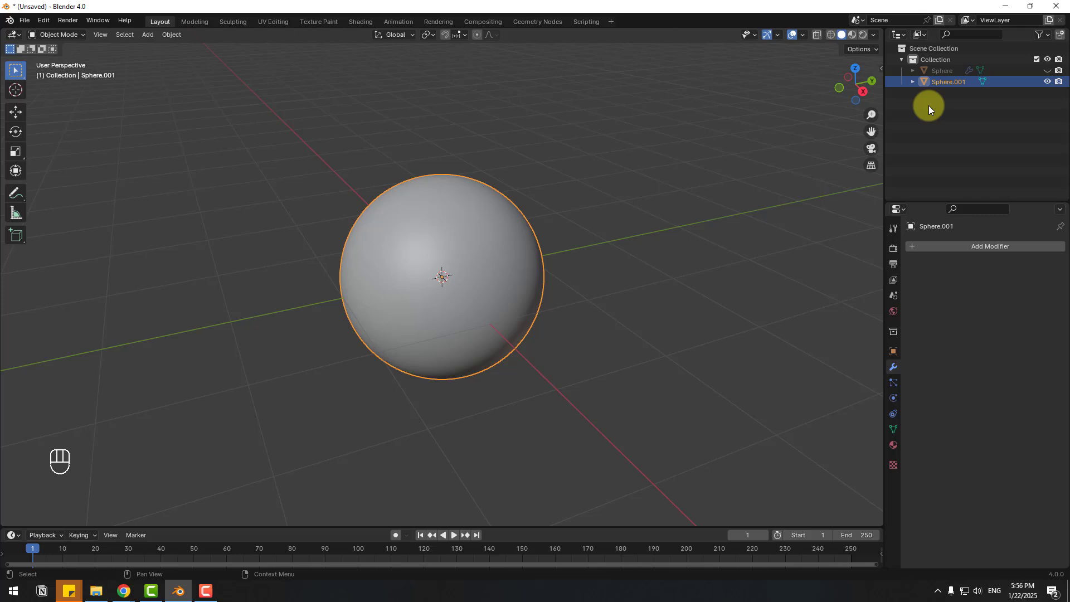
pyautogui.click(938, 73)
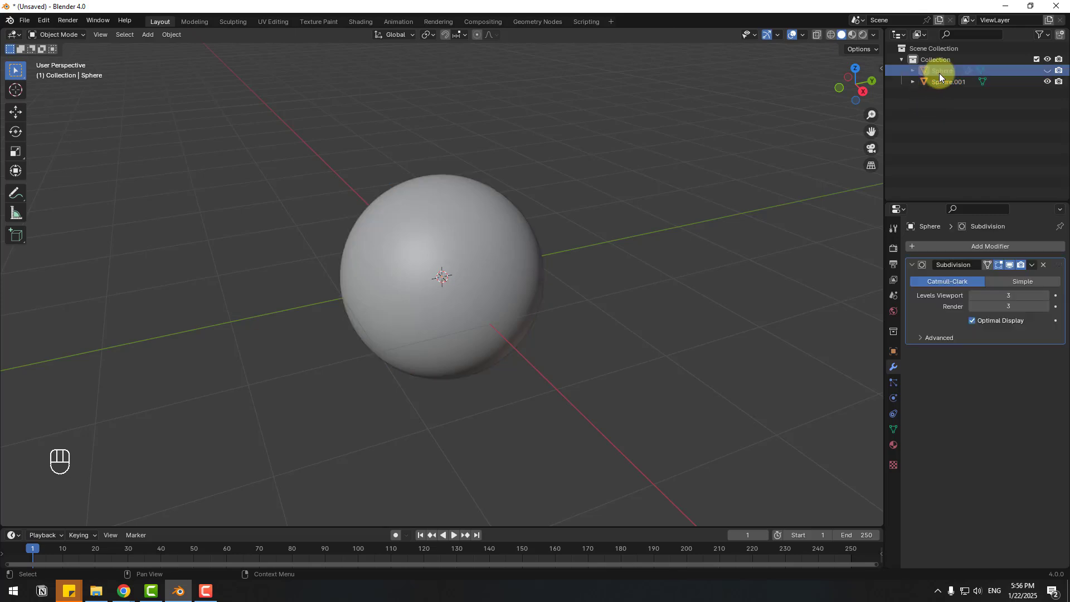
pyautogui.click(1033, 265)
pyautogui.click(982, 281)
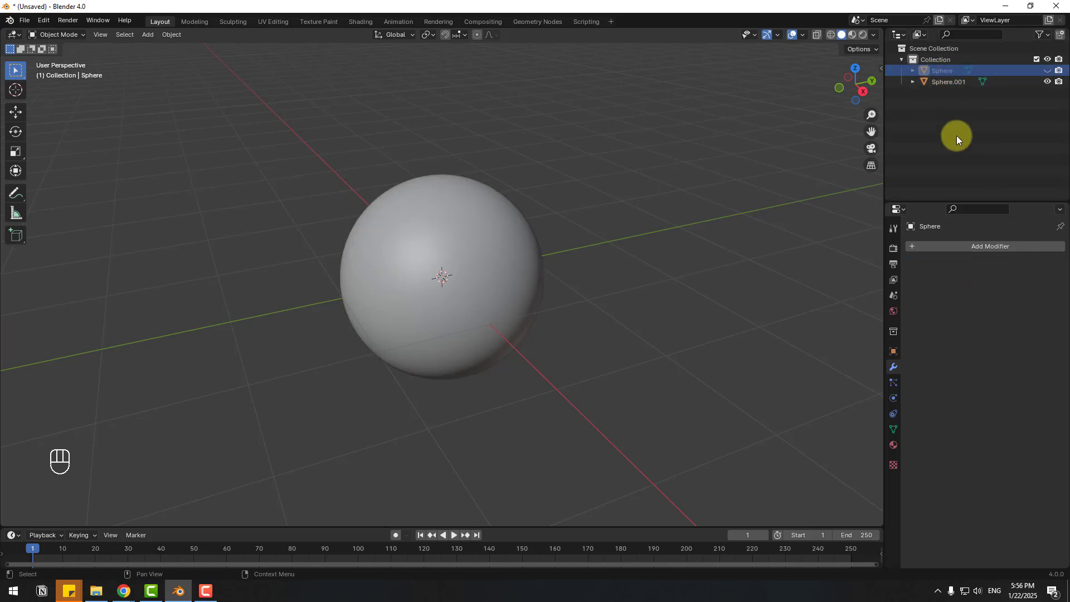
pyautogui.click(943, 83)
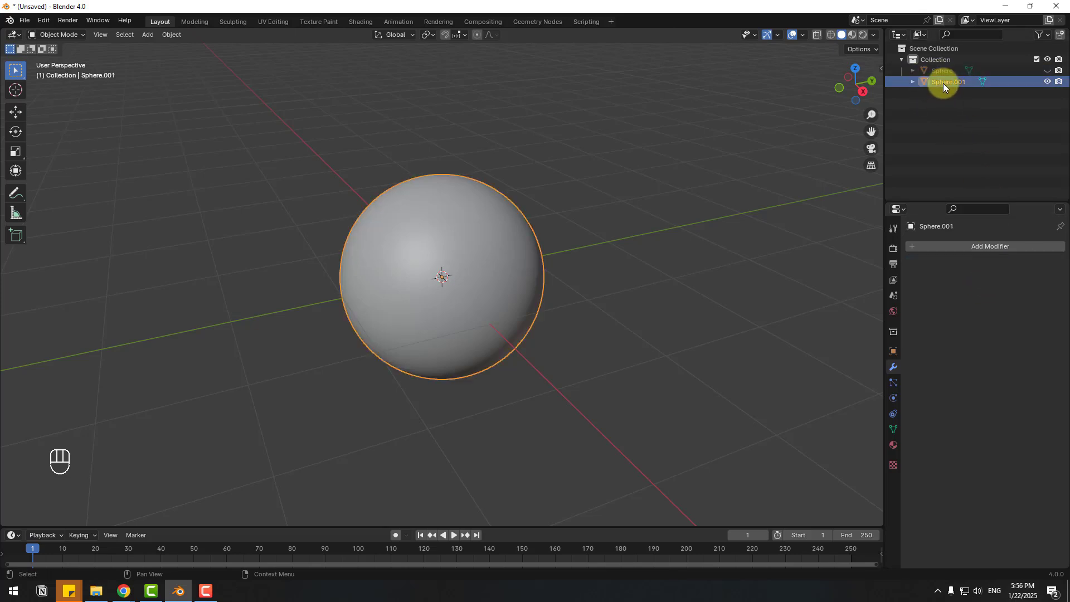
# Give Sphere.001 a Displace modifier driven by the map.jpg image texture.
pyautogui.click(988, 245)
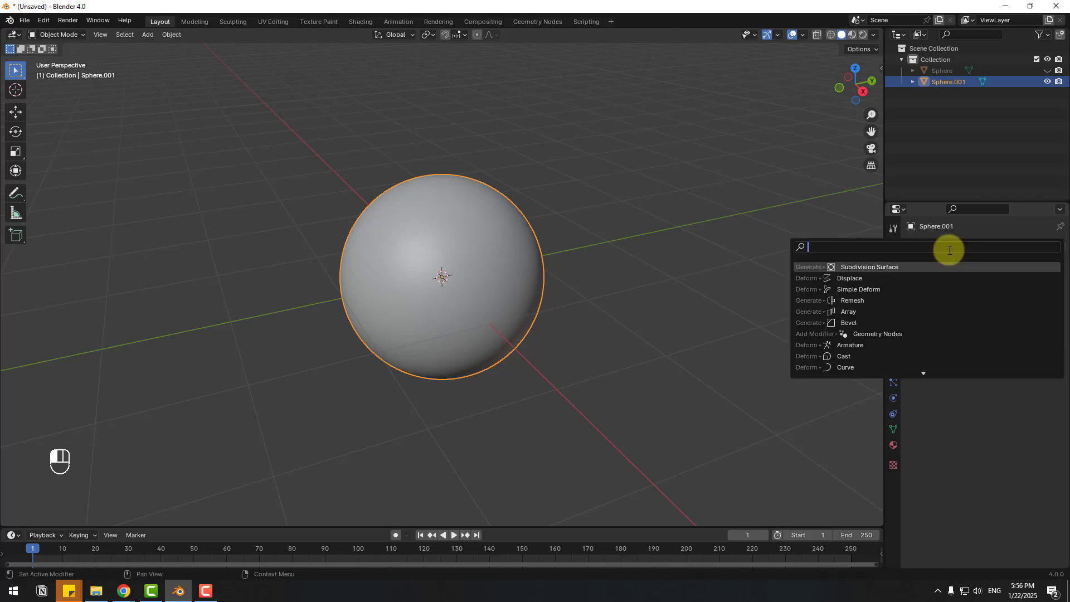
pyautogui.write('dis')
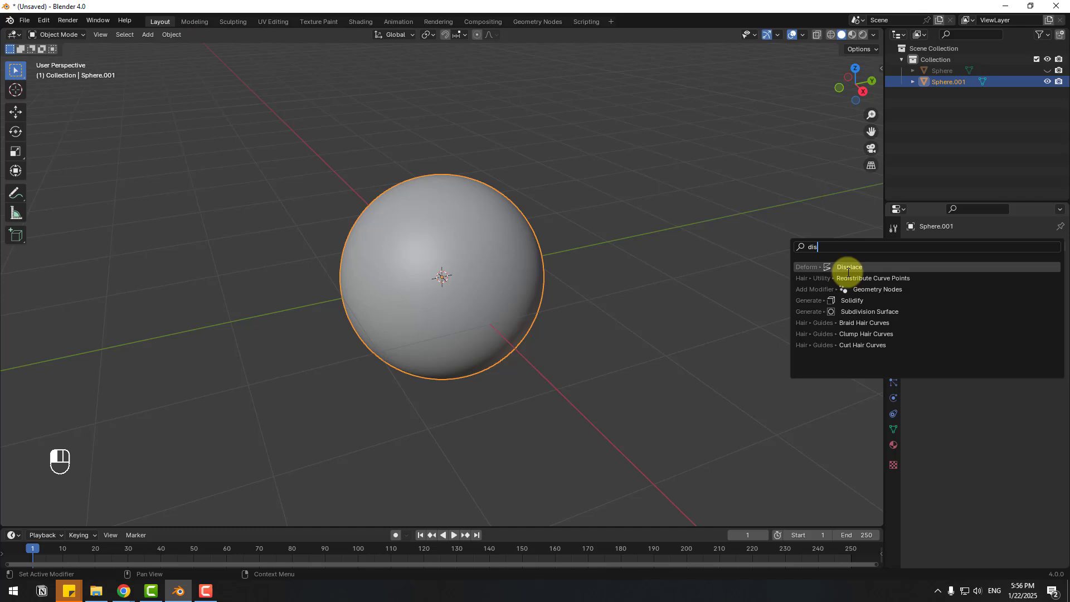
pyautogui.click(849, 267)
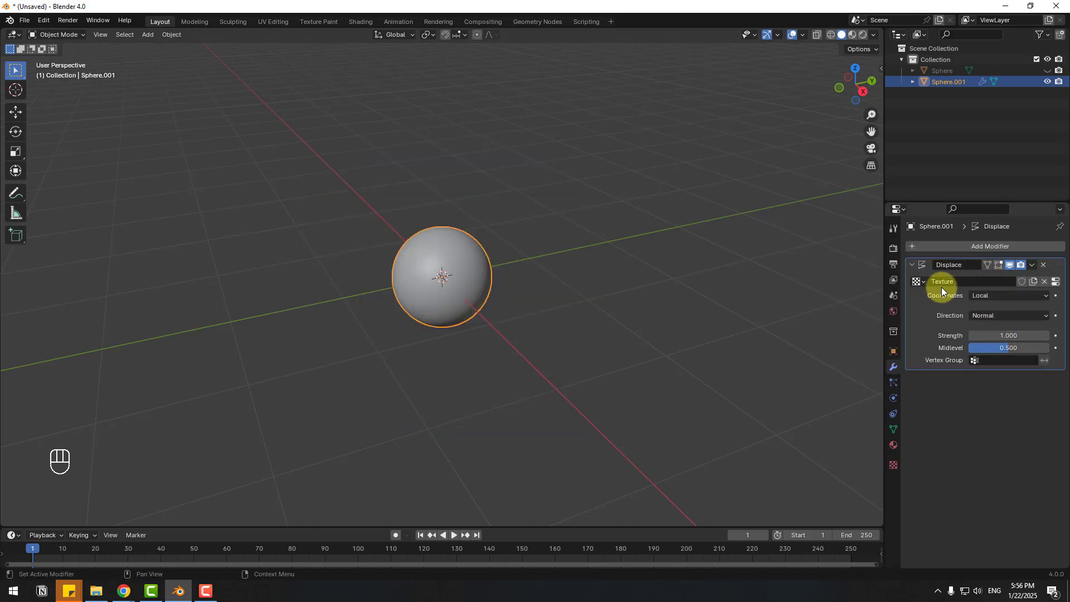
pyautogui.click(893, 466)
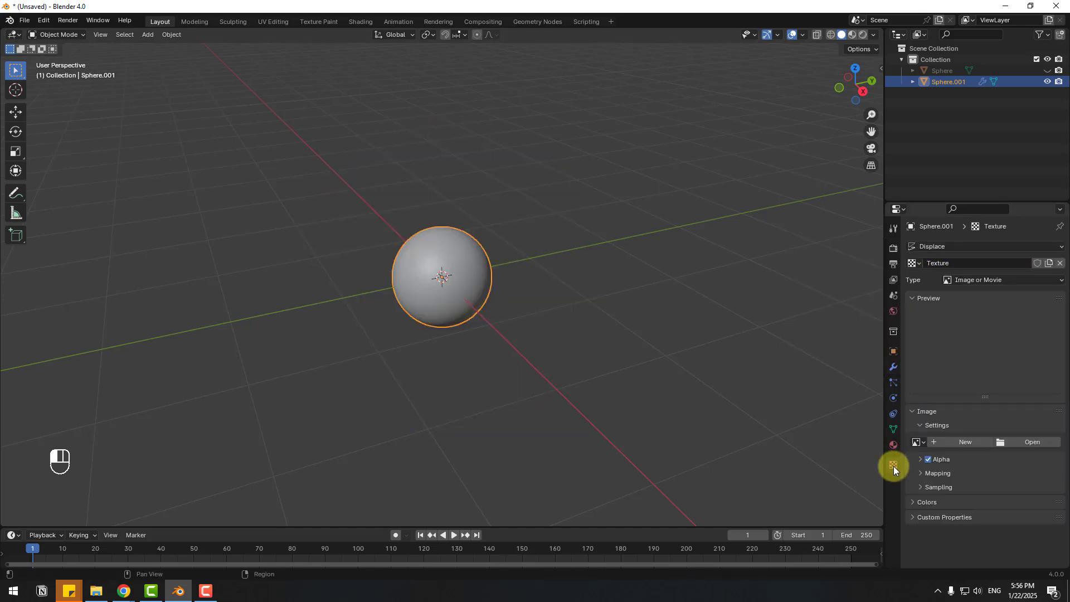
pyautogui.click(1032, 441)
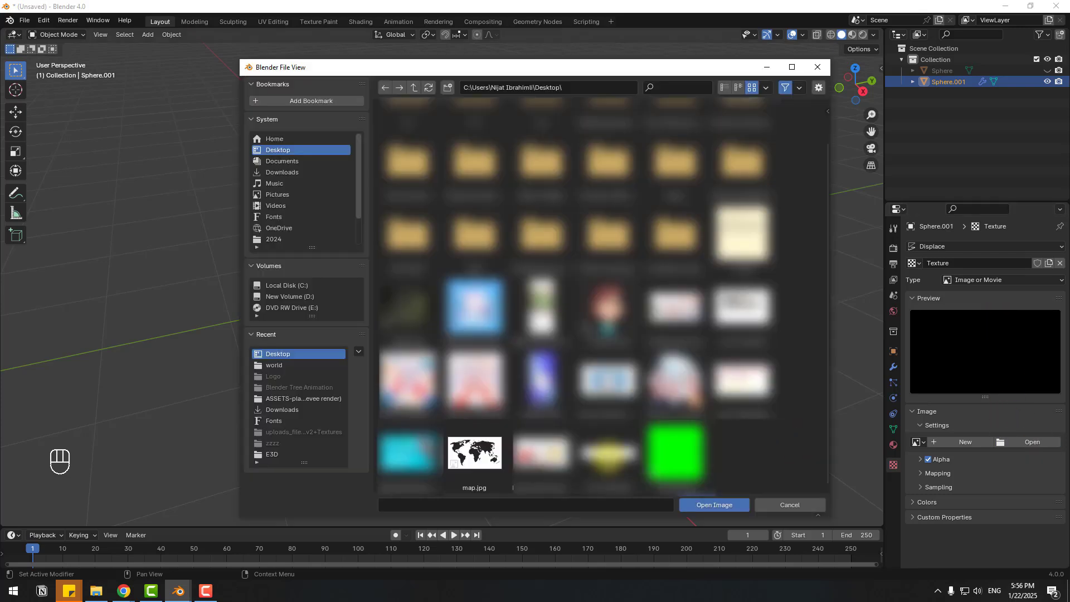
pyautogui.click(473, 456)
pyautogui.click(705, 507)
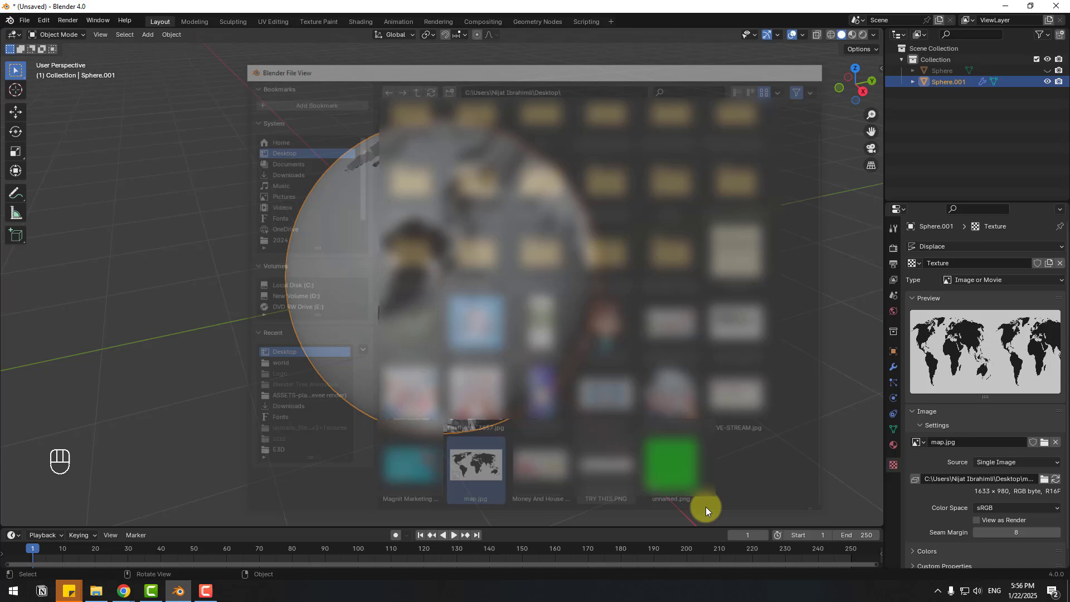
pyautogui.moveTo(581, 284)
pyautogui.mouseDown(button='middle')
pyautogui.moveTo(455, 291)
pyautogui.moveTo(571, 280)
pyautogui.moveTo(507, 285)
pyautogui.mouseUp(button='middle')
pyautogui.click(892, 368)
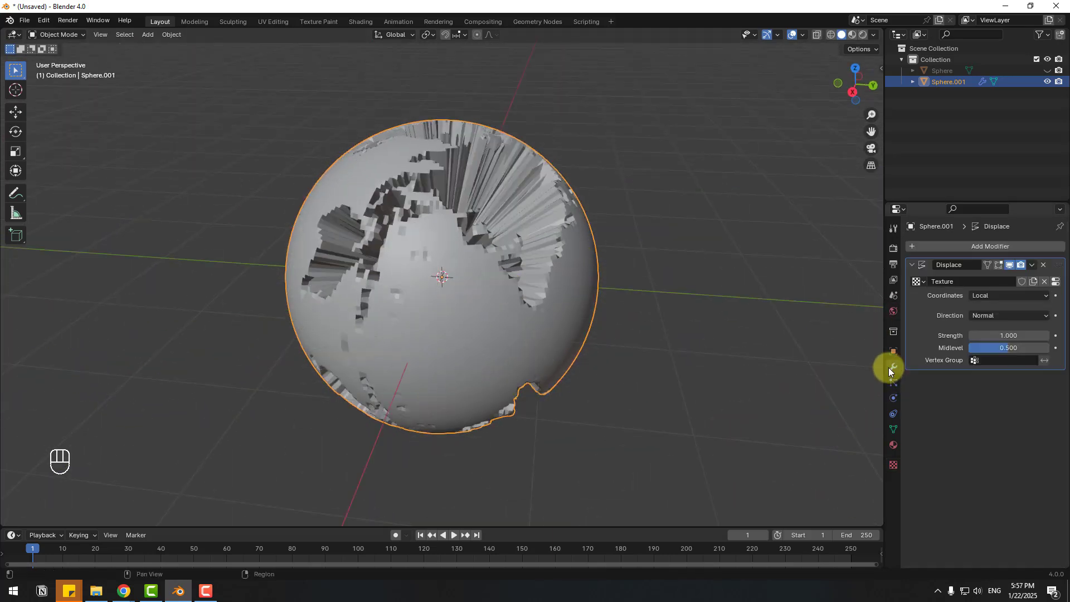
# Set the Displace coordinates to UV and its strength to -0.06.
pyautogui.click(979, 295)
pyautogui.click(983, 344)
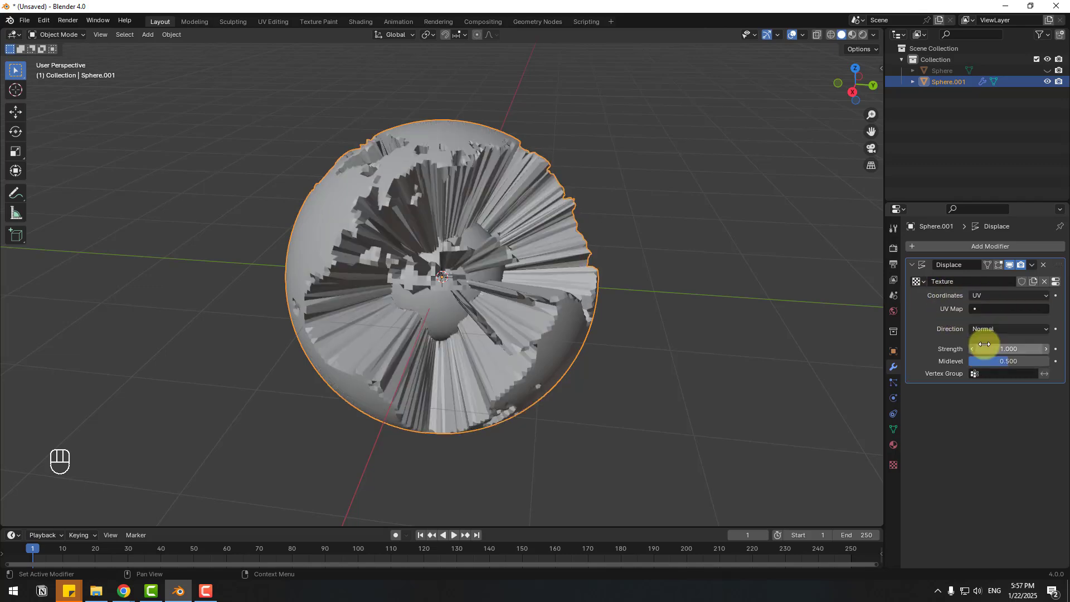
pyautogui.doubleClick(985, 348)
pyautogui.press('BackSpace')
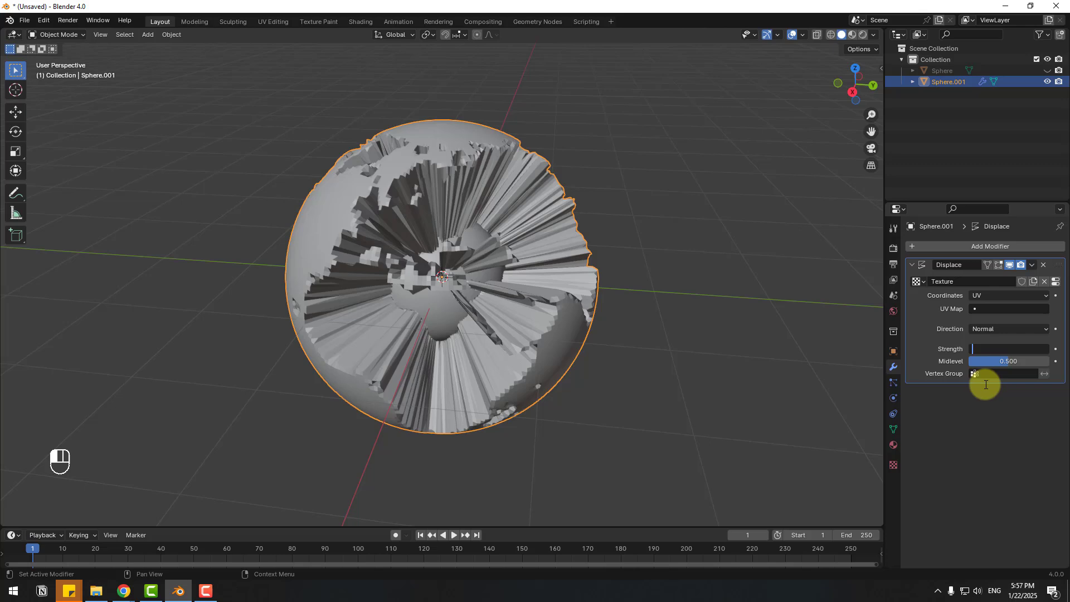
pyautogui.write('-0')
pyautogui.write('.')
pyautogui.write('6')
pyautogui.press('Return')
pyautogui.scroll(3, 434, 381)
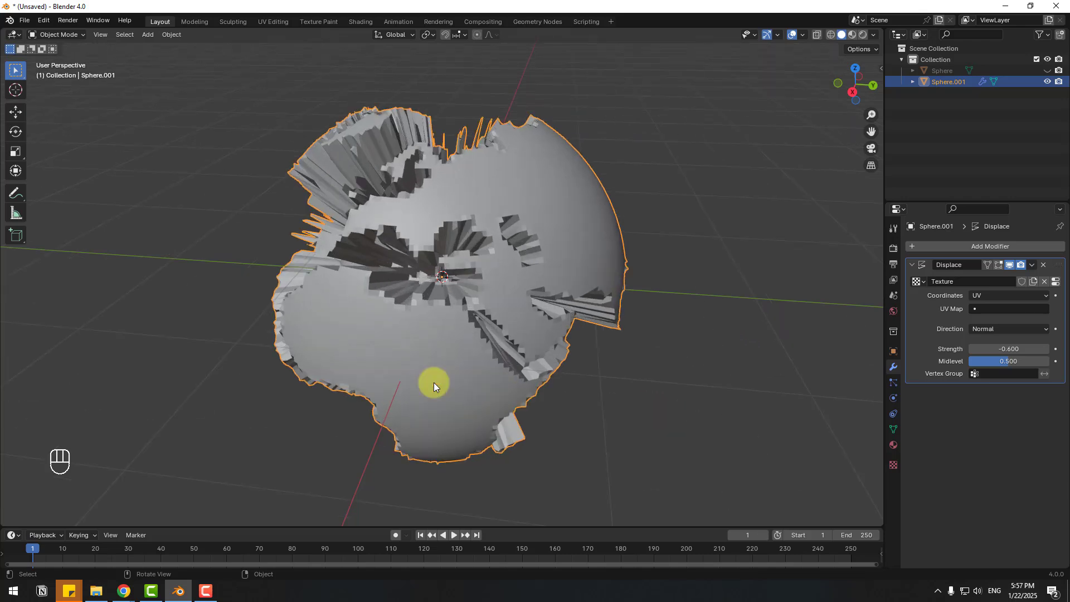
pyautogui.moveTo(434, 382); pyautogui.dragTo(527, 377, button='middle')
pyautogui.click(1005, 349)
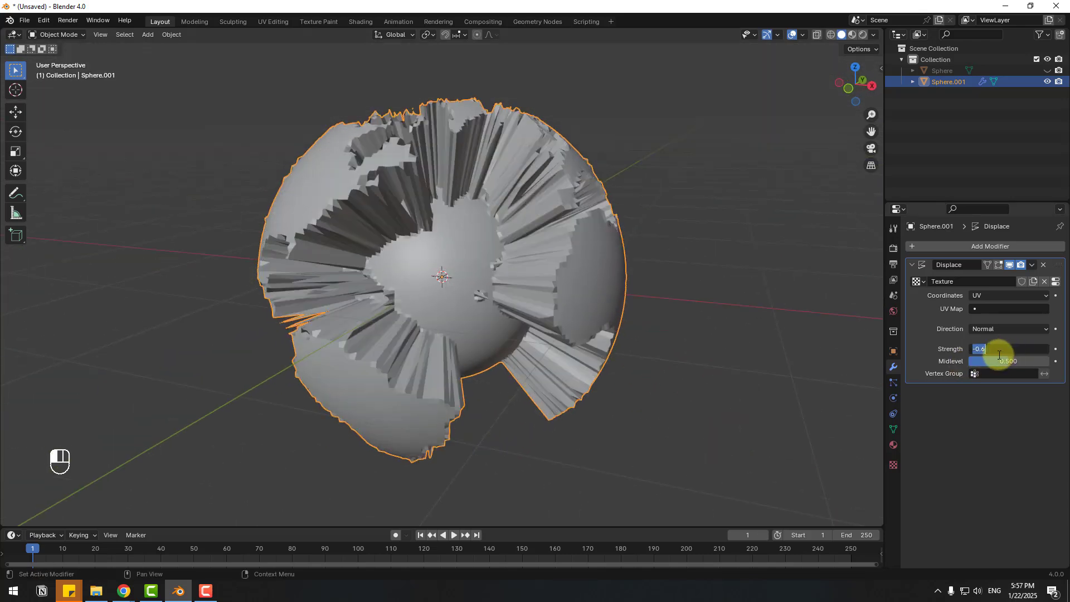
pyautogui.write('-0.')
pyautogui.write('06')
pyautogui.press('Return')
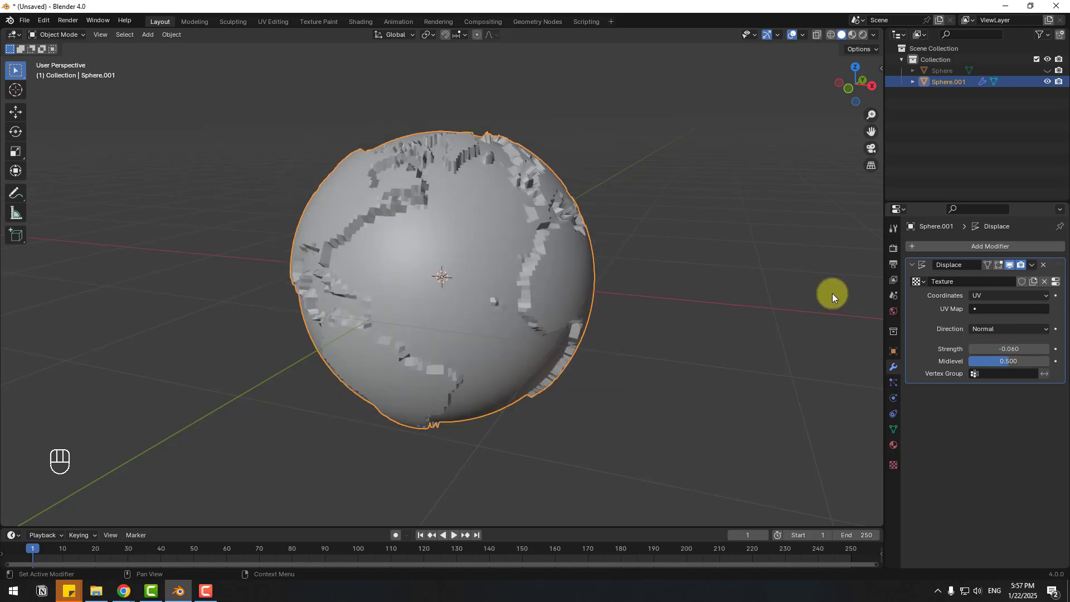
pyautogui.scroll(1, 717, 295)
# Apply Shade Smooth to Sphere.001.
pyautogui.moveTo(718, 295); pyautogui.dragTo(585, 320, button='middle')
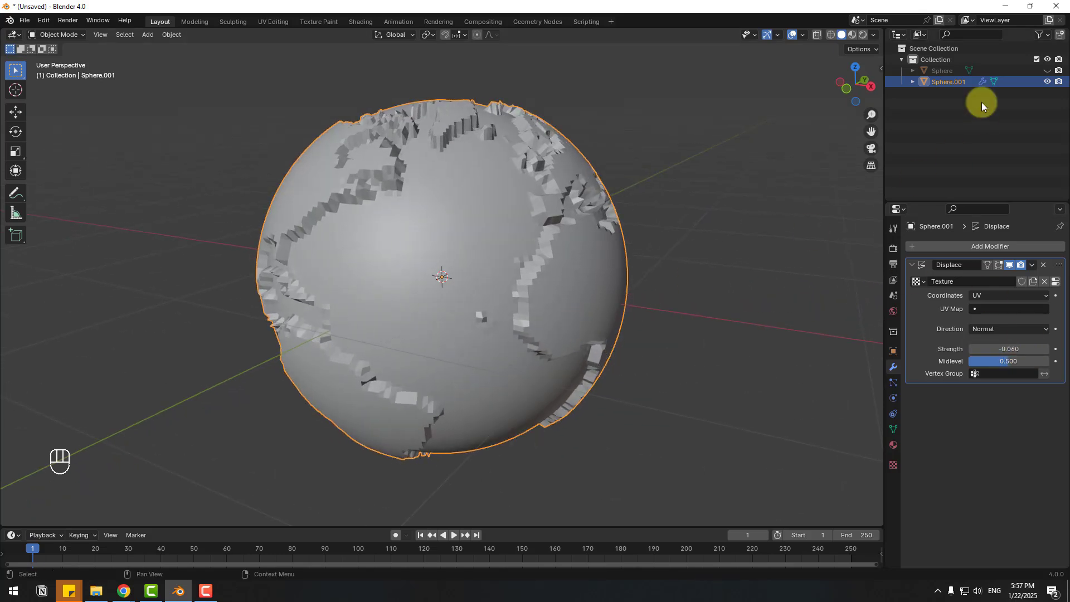
pyautogui.moveTo(662, 203); pyautogui.dragTo(398, 174, button='middle')
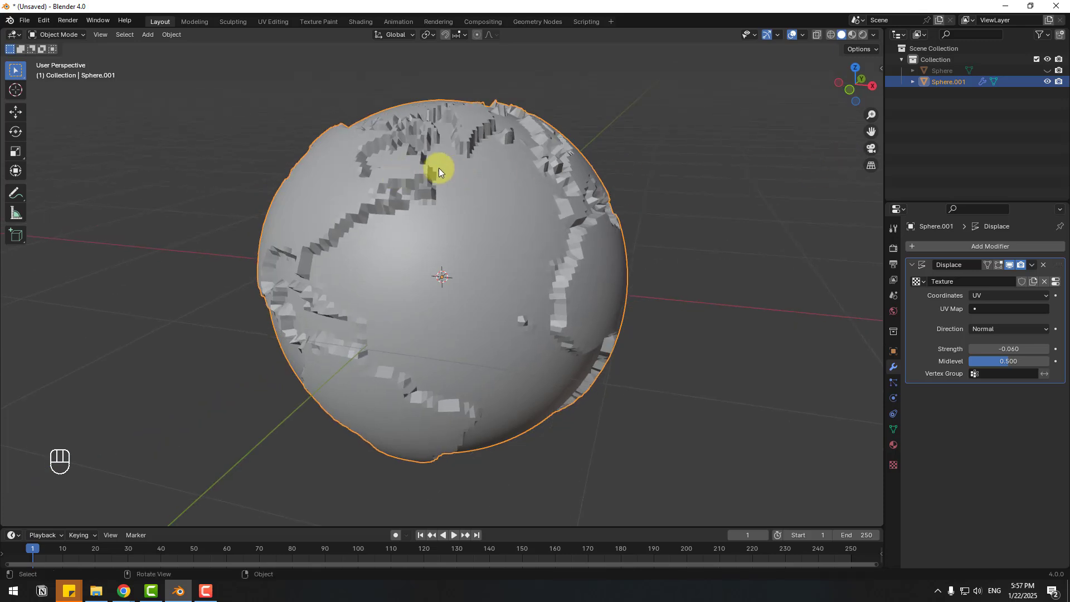
pyautogui.rightClick(322, 165)
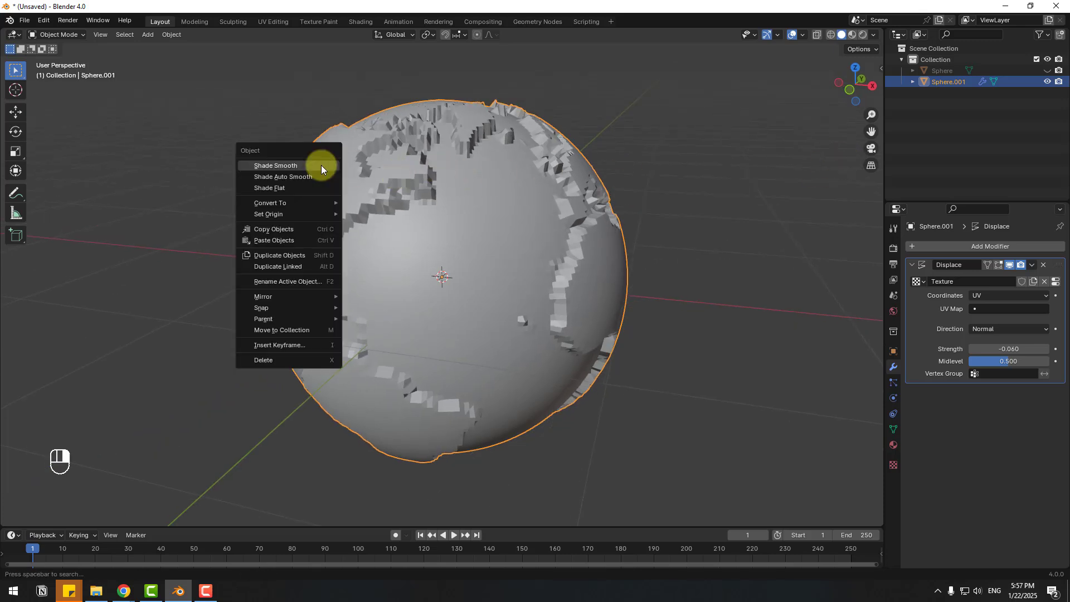
pyautogui.click(292, 168)
pyautogui.scroll(2, 752, 267)
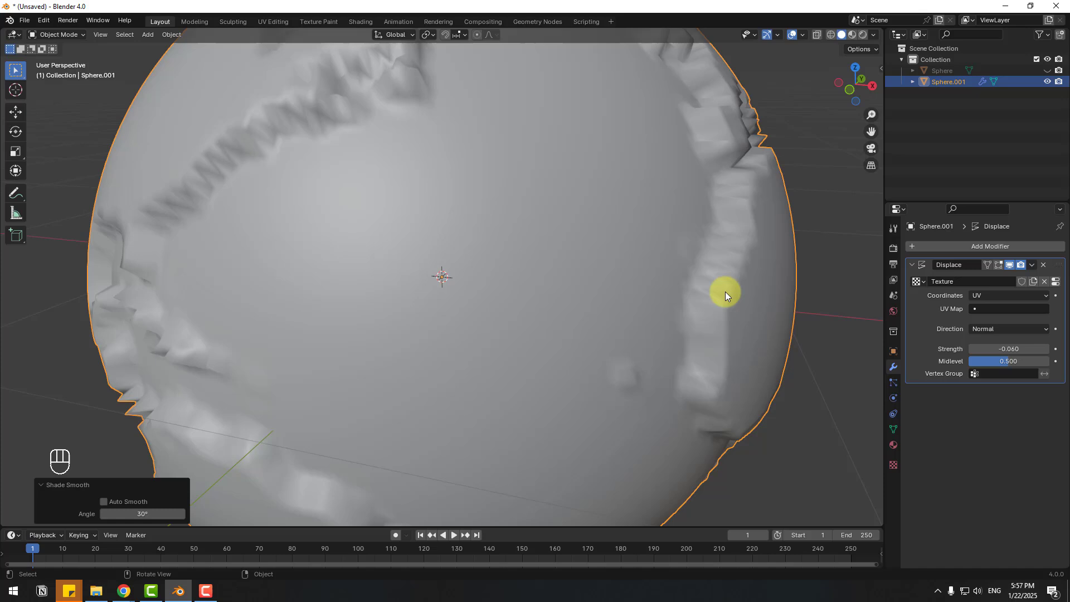
pyautogui.moveTo(725, 292); pyautogui.dragTo(586, 299, button='middle')
pyautogui.scroll(-2, 568, 309)
pyautogui.moveTo(534, 321); pyautogui.dragTo(685, 308, button='middle')
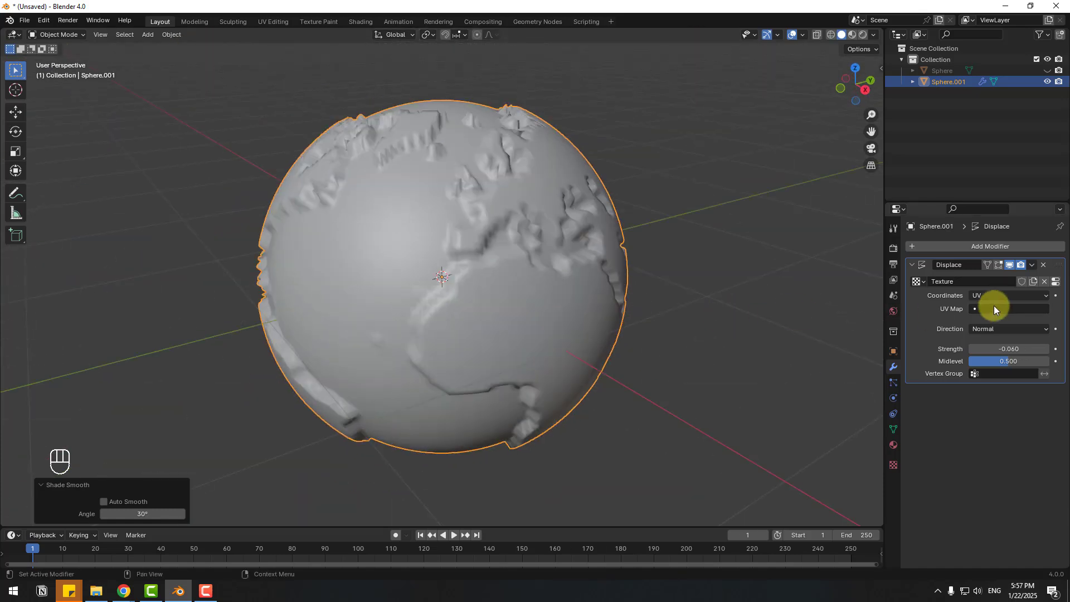
pyautogui.click(998, 295)
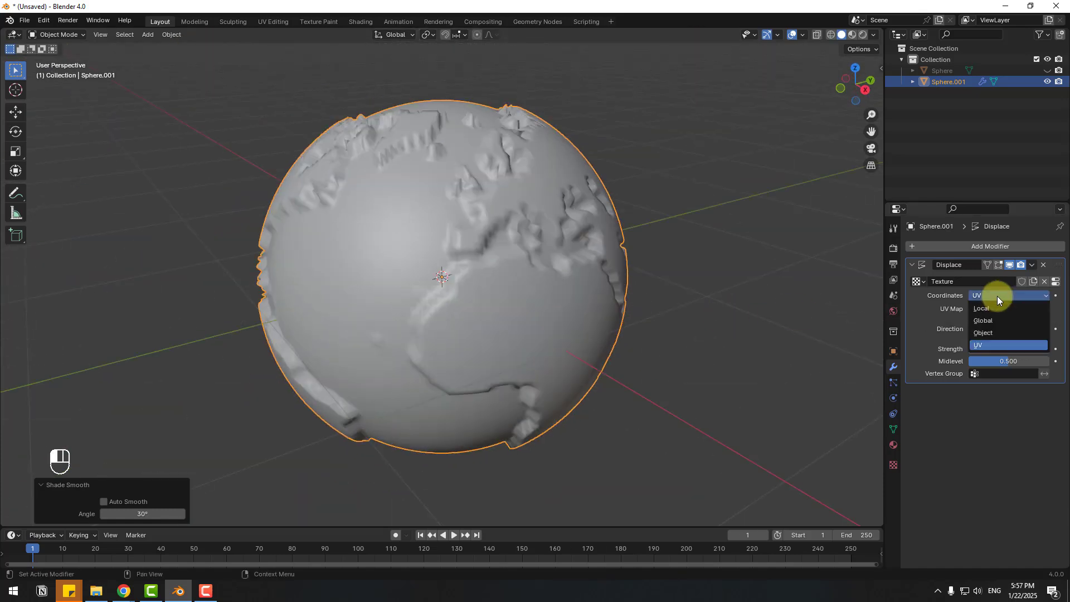
pyautogui.click(991, 332)
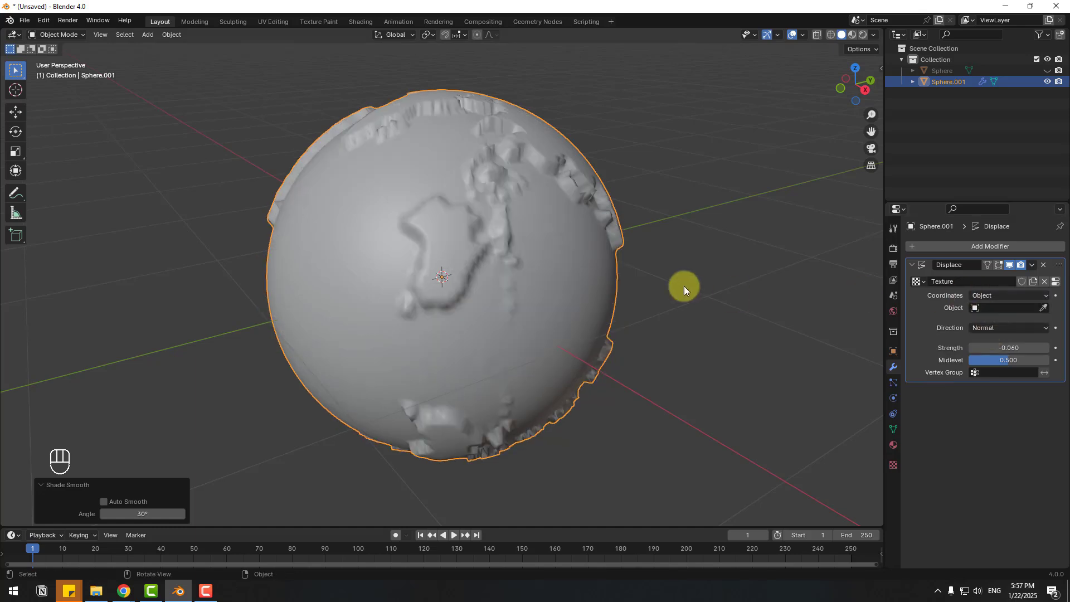
pyautogui.moveTo(684, 286); pyautogui.dragTo(617, 294, button='middle')
pyautogui.click(1003, 294)
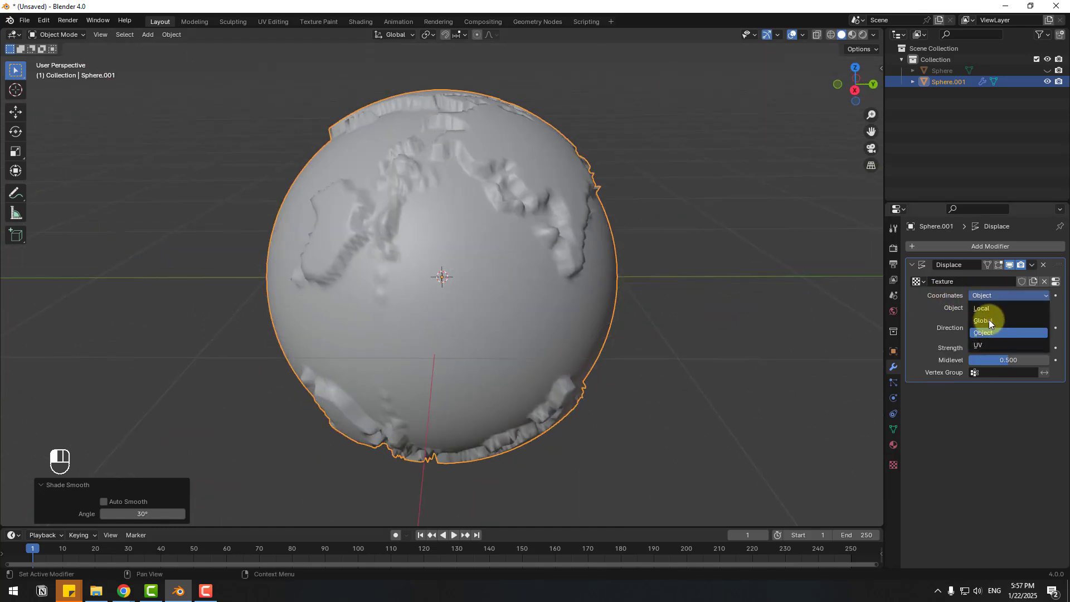
pyautogui.click(978, 346)
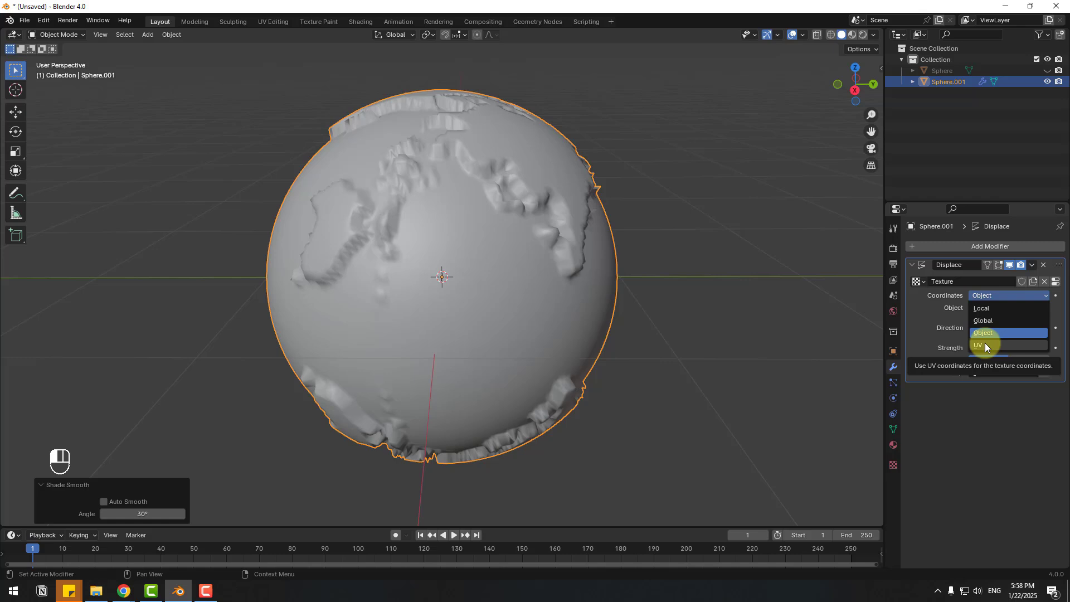
pyautogui.moveTo(585, 284); pyautogui.dragTo(501, 276, button='middle')
pyautogui.click(1003, 329)
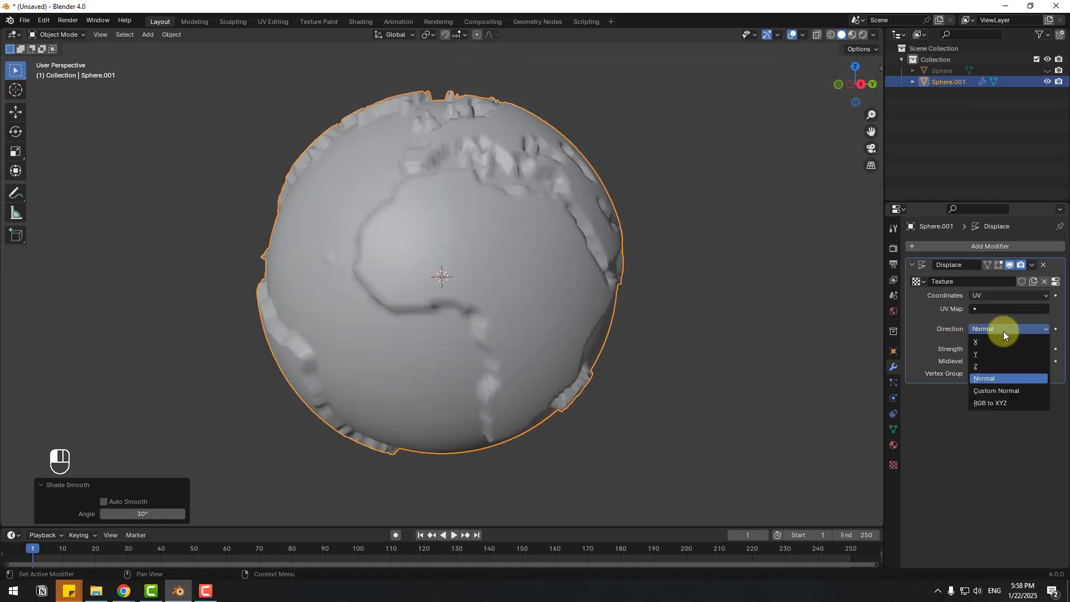
pyautogui.click(980, 343)
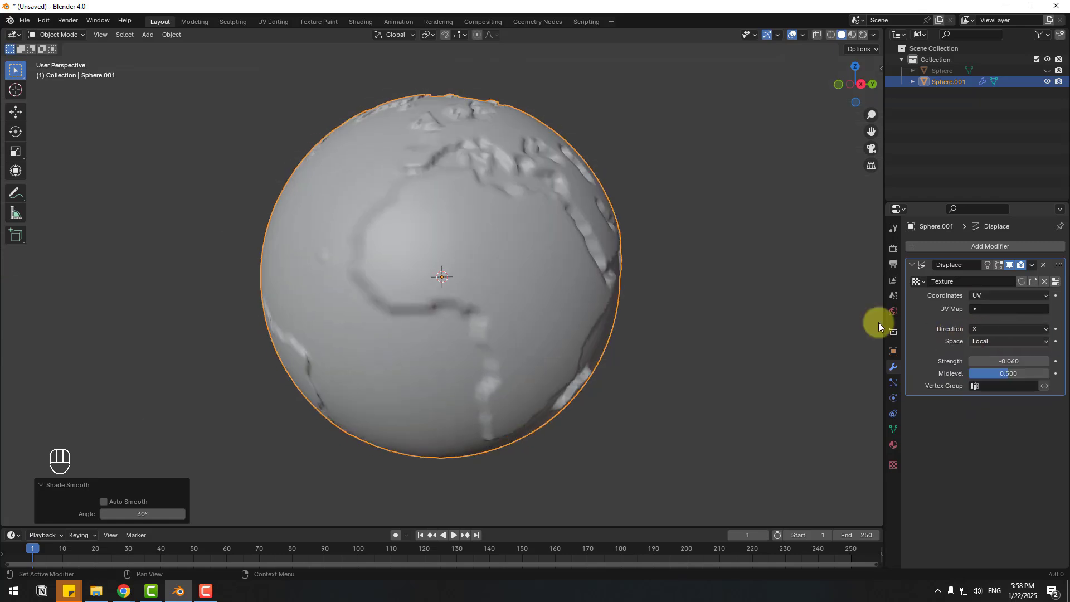
pyautogui.click(981, 328)
pyautogui.click(983, 353)
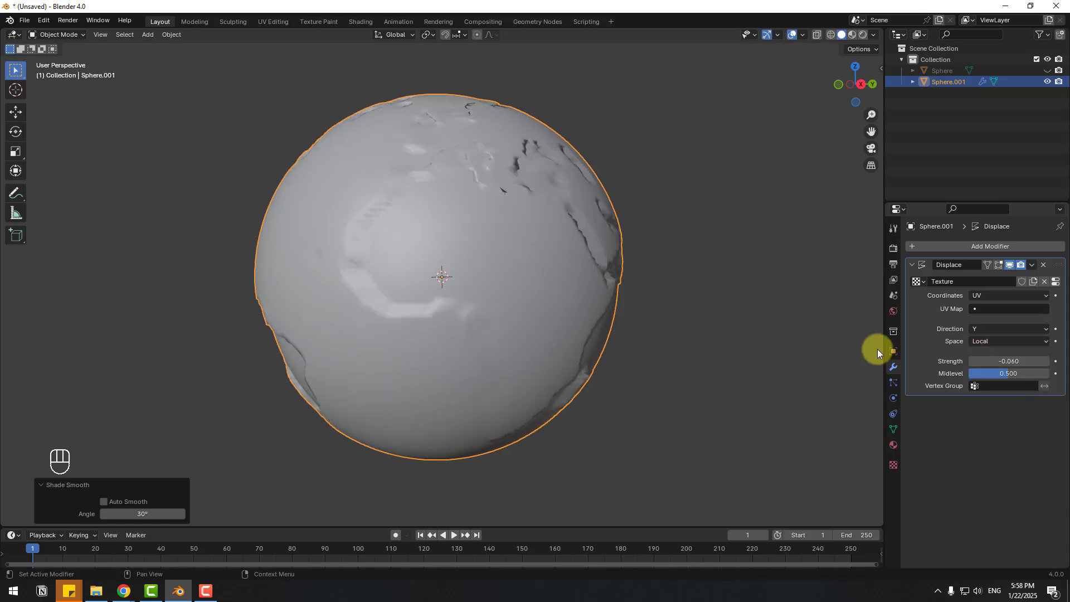
pyautogui.scroll(-3, 569, 373)
pyautogui.moveTo(569, 372); pyautogui.dragTo(705, 369, button='middle')
pyautogui.click(1004, 329)
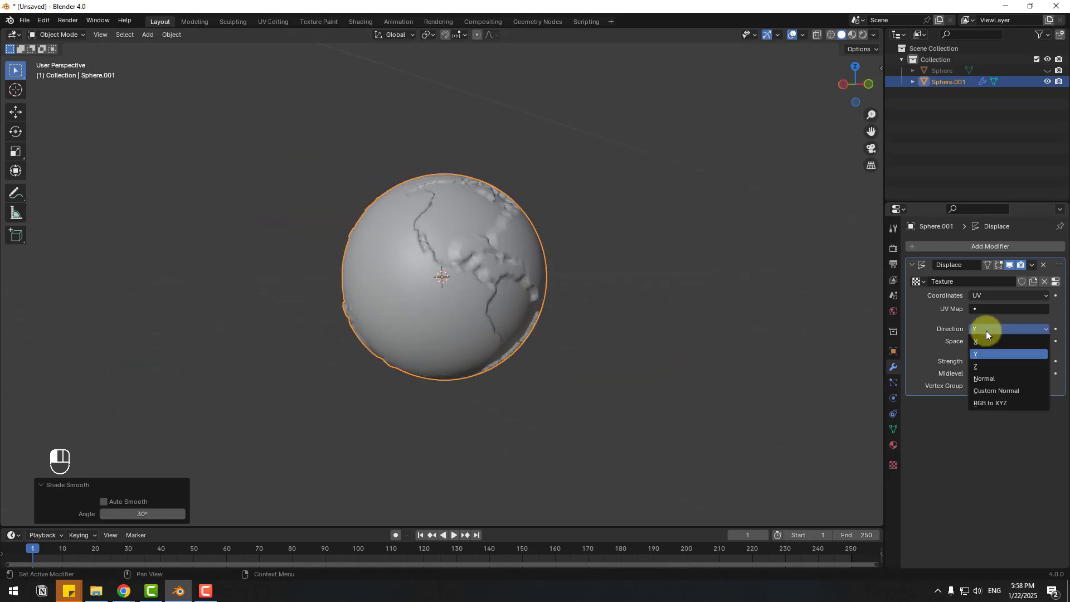
pyautogui.click(975, 367)
pyautogui.scroll(3, 555, 330)
pyautogui.moveTo(554, 329); pyautogui.dragTo(532, 341, button='middle')
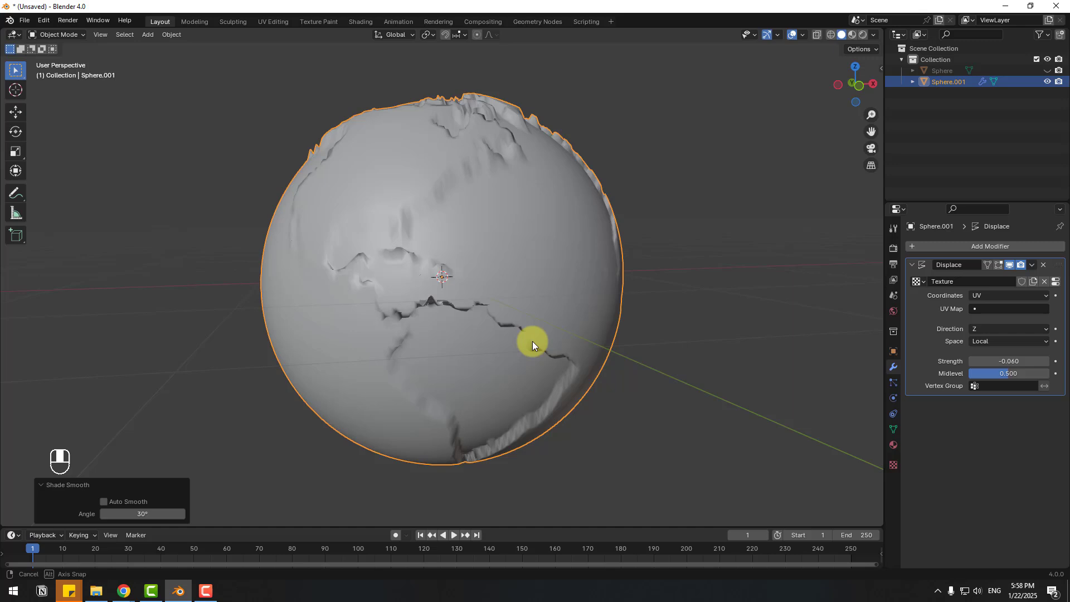
pyautogui.click(992, 327)
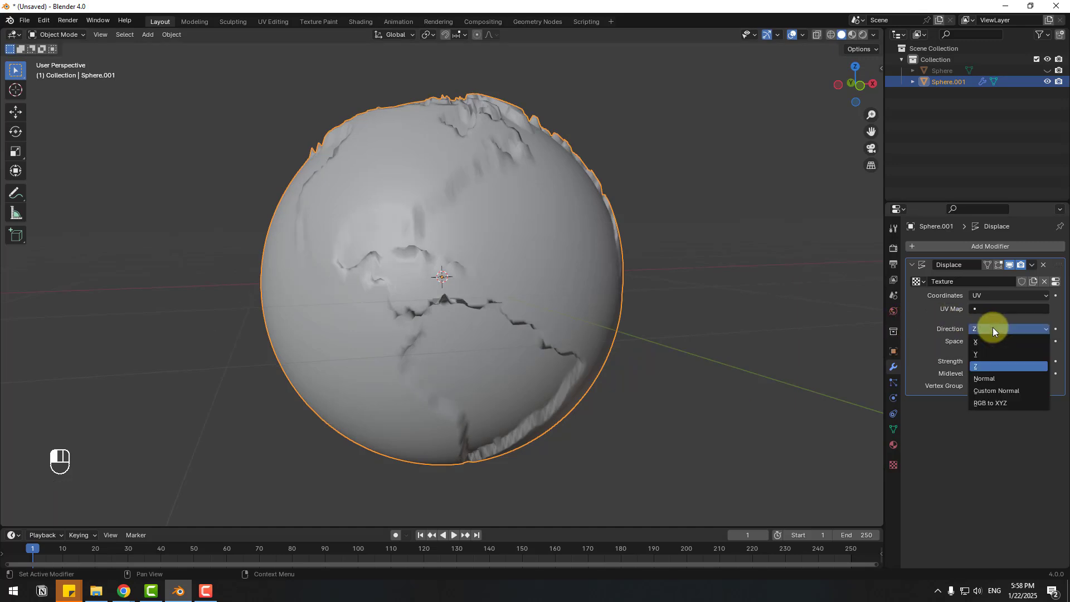
pyautogui.click(987, 381)
pyautogui.moveTo(648, 368); pyautogui.dragTo(585, 359, button='middle')
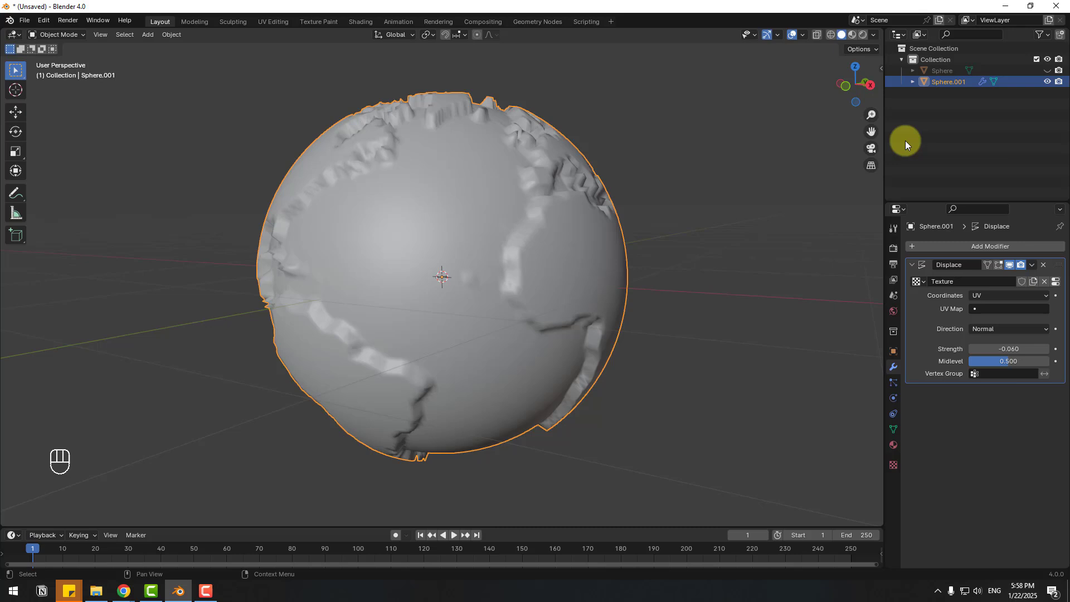
# Unhide the original Sphere and select it in X-ray view.
pyautogui.click(939, 73)
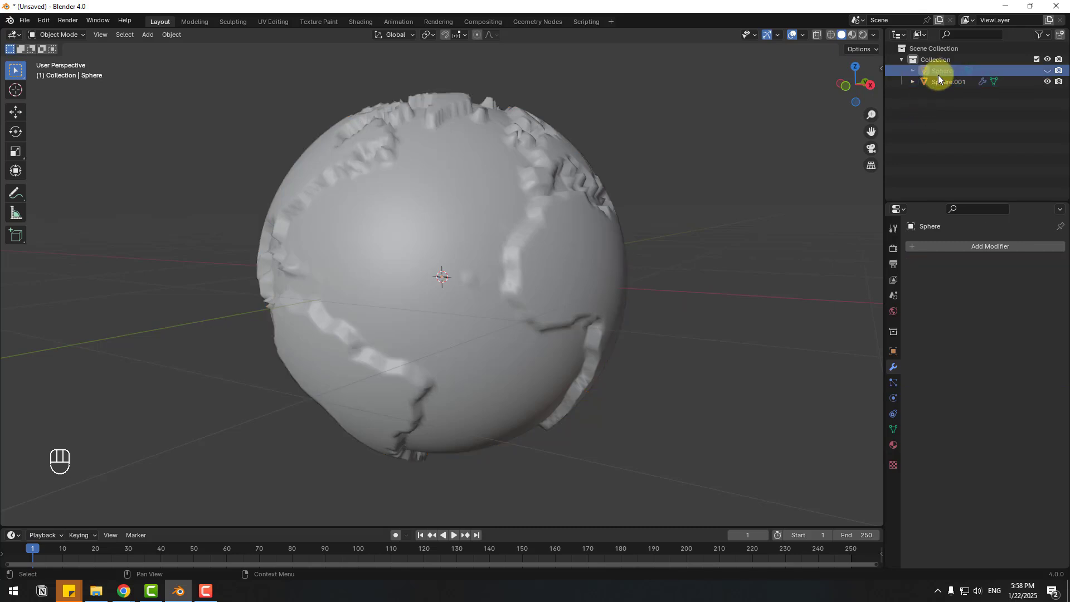
pyautogui.click(1048, 71)
pyautogui.moveTo(600, 242)
pyautogui.mouseDown(button='middle')
pyautogui.moveTo(666, 281)
pyautogui.moveTo(654, 301)
pyautogui.mouseUp(button='middle')
pyautogui.scroll(-2, 635, 284)
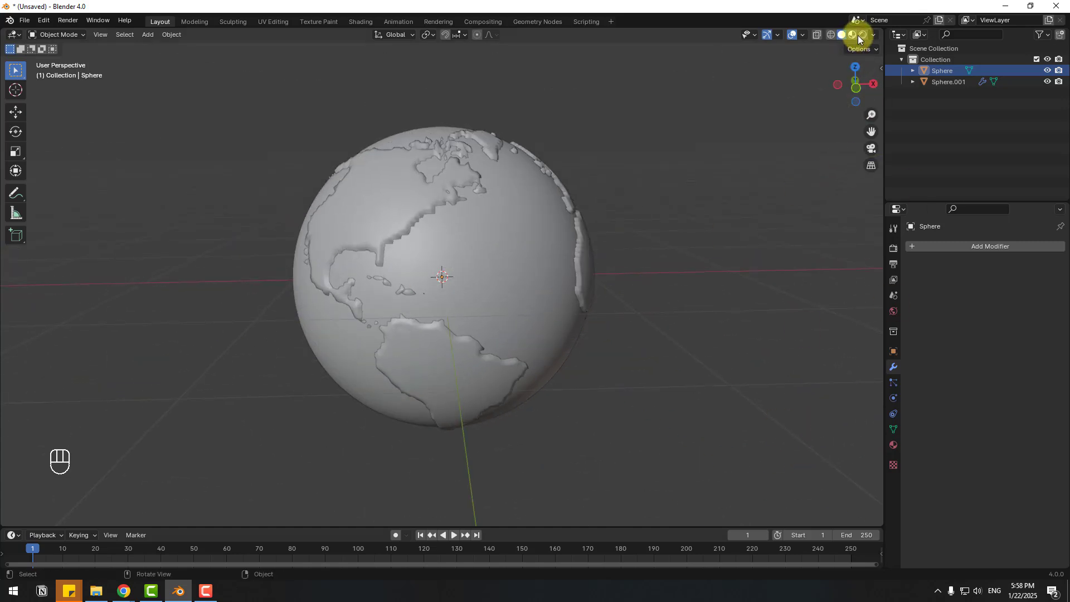
pyautogui.click(816, 36)
pyautogui.click(442, 276)
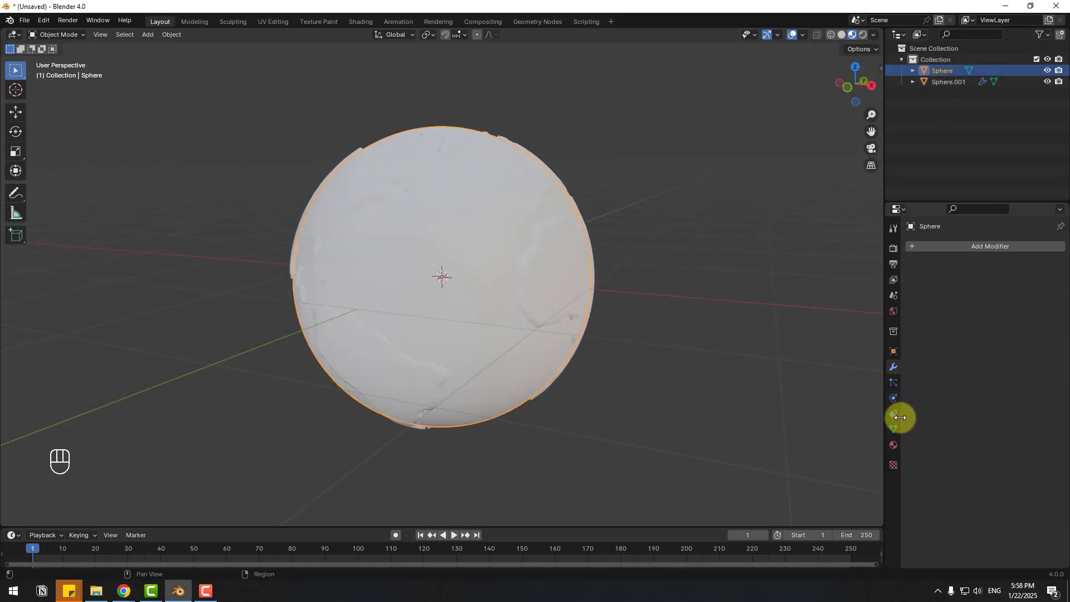
# Give the original Sphere a new blue material for the oceans.
pyautogui.click(894, 445)
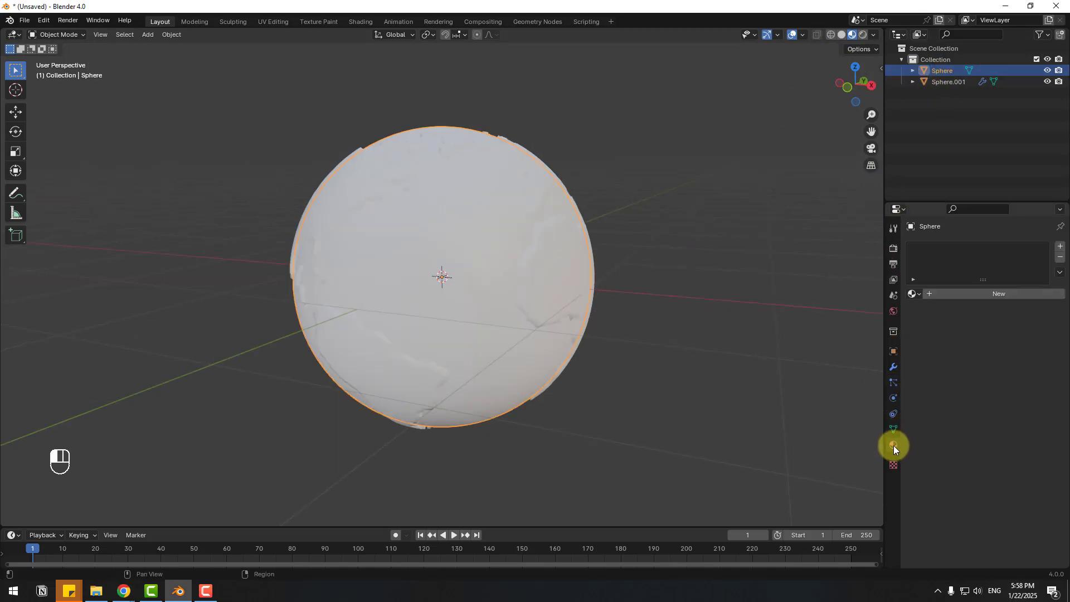
pyautogui.click(997, 295)
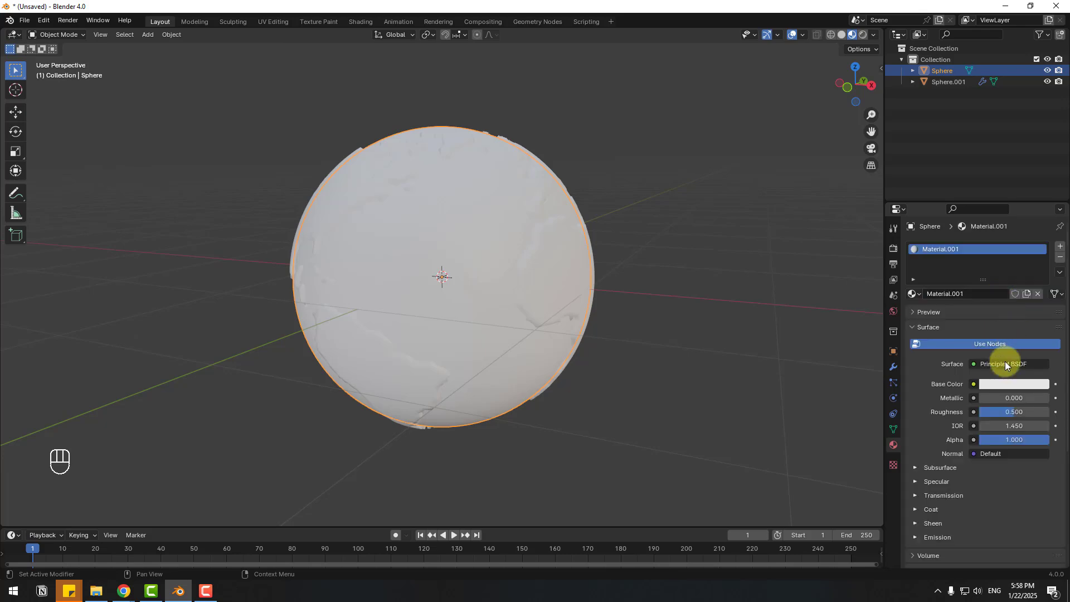
pyautogui.click(1011, 383)
pyautogui.moveTo(981, 258); pyautogui.dragTo(991, 243)
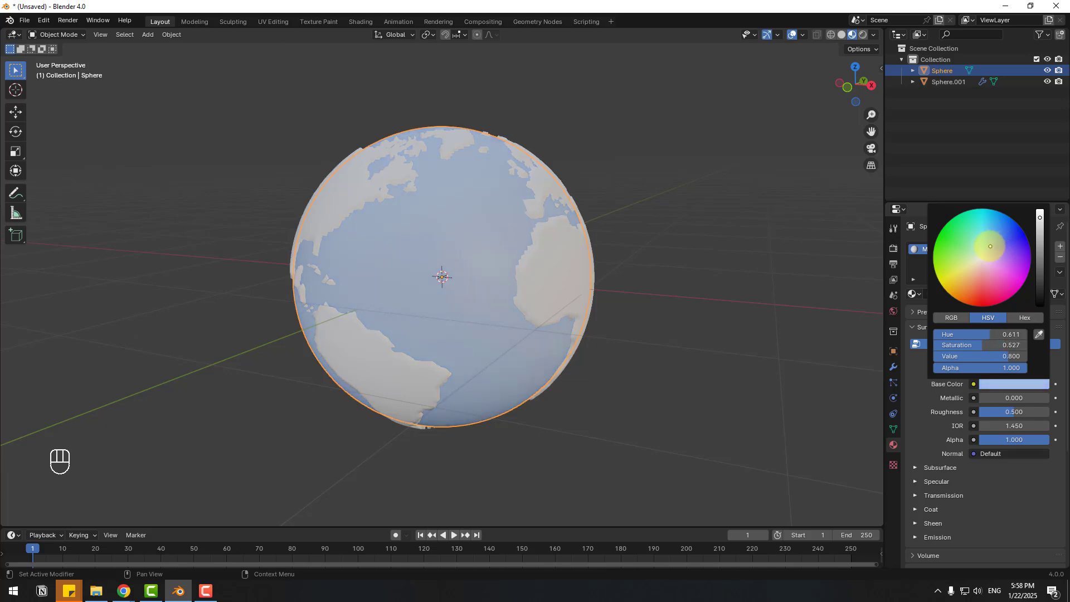
# Give Sphere.001 a new green material for the continents.
pyautogui.click(778, 280)
pyautogui.click(947, 82)
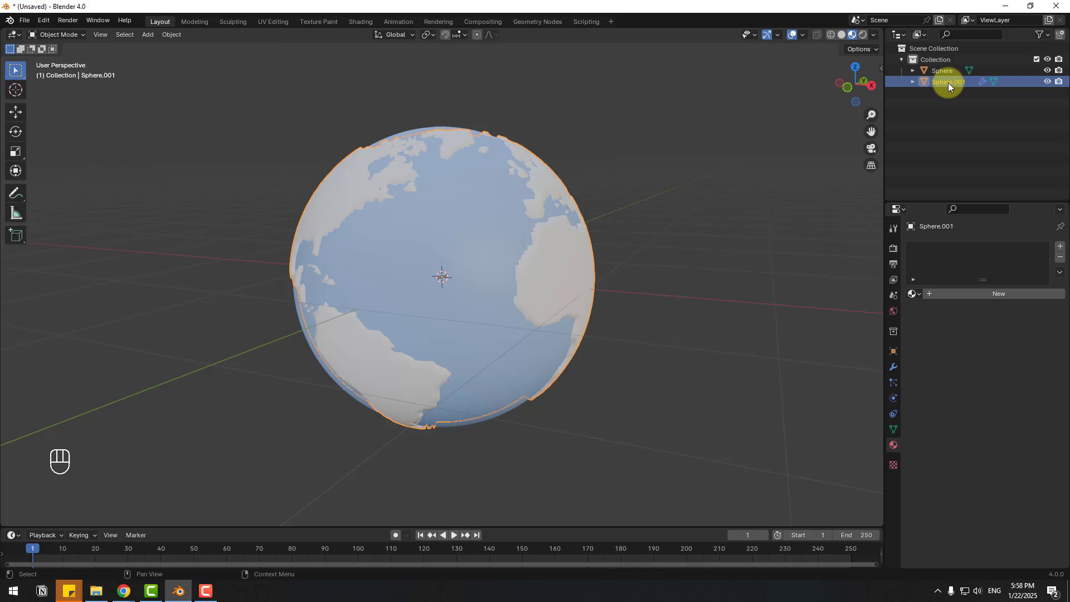
pyautogui.click(991, 293)
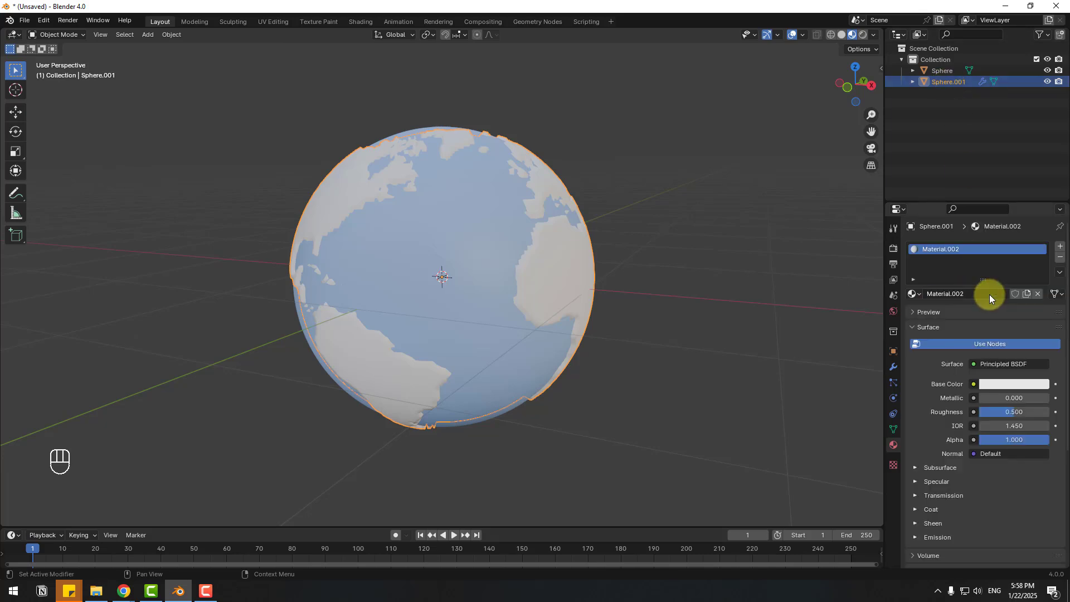
pyautogui.click(994, 382)
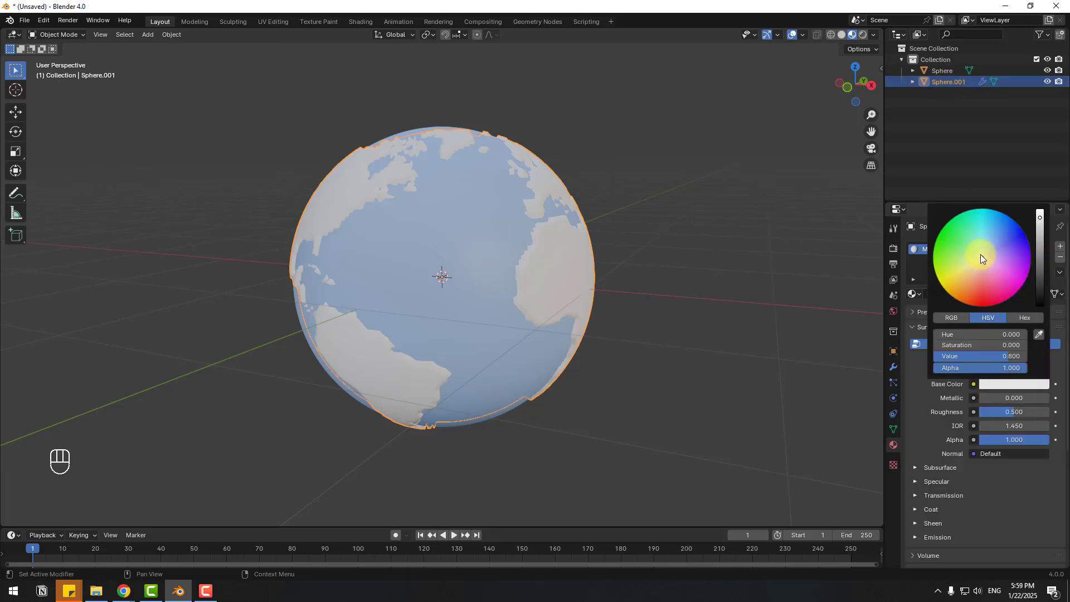
pyautogui.click(959, 242)
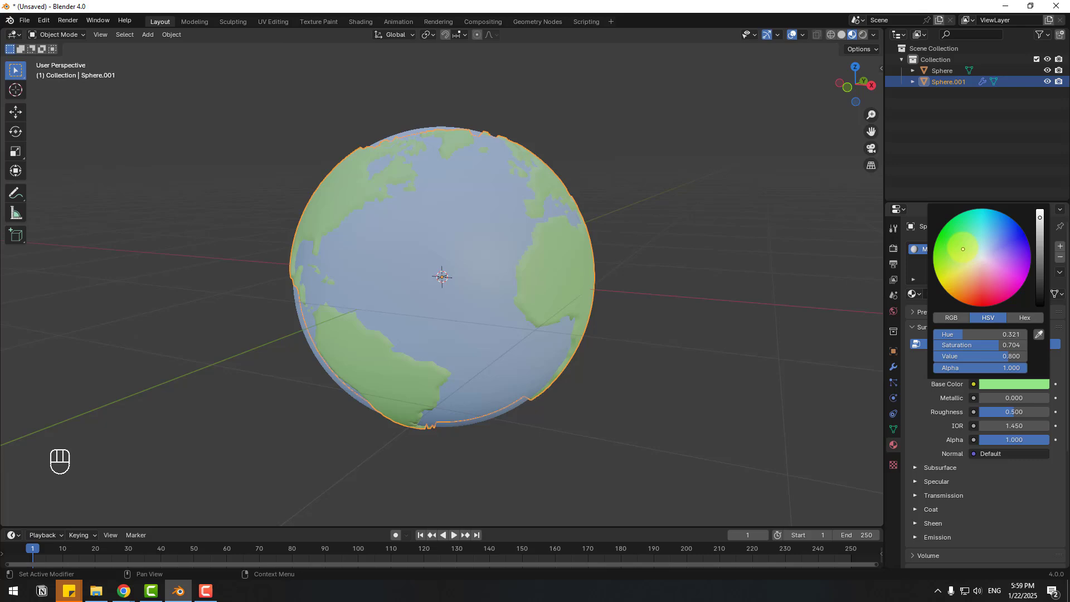
pyautogui.click(648, 250)
pyautogui.moveTo(616, 248)
pyautogui.mouseDown(button='middle')
pyautogui.moveTo(652, 245)
pyautogui.moveTo(489, 255)
pyautogui.moveTo(757, 229)
pyautogui.moveTo(601, 251)
pyautogui.moveTo(641, 234)
pyautogui.mouseUp(button='middle')
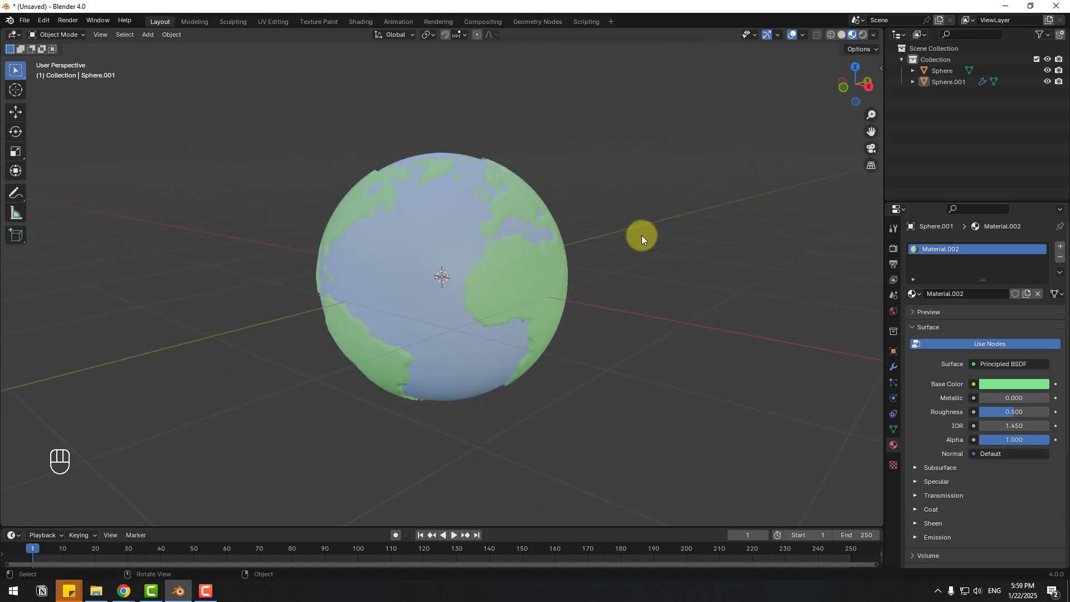
# Set the render engine to Cycles on GPU Compute with viewport denoising.
pyautogui.click(892, 248)
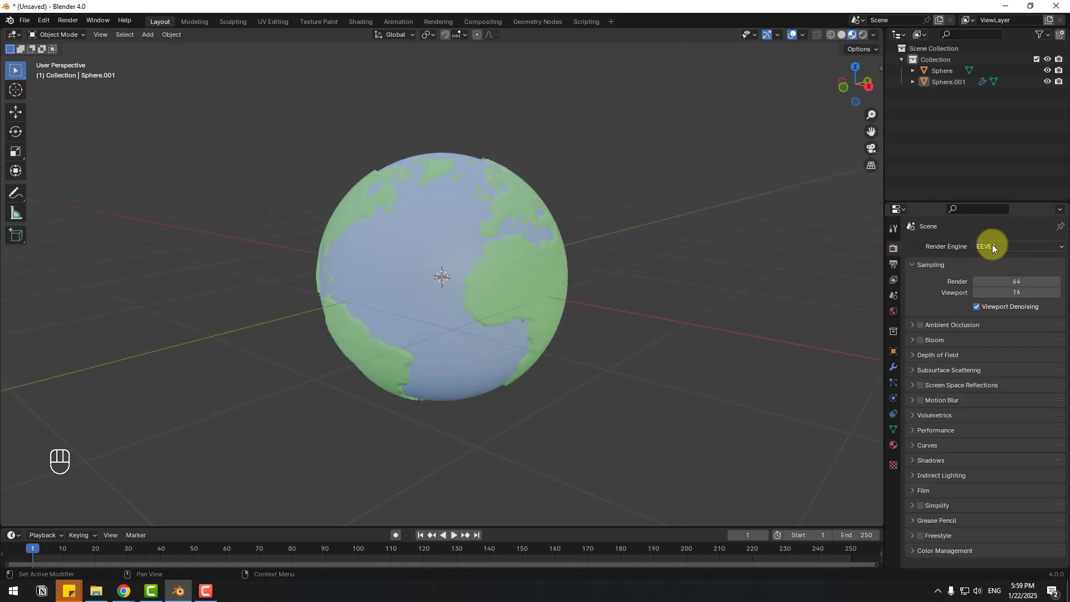
pyautogui.click(992, 245)
pyautogui.click(988, 286)
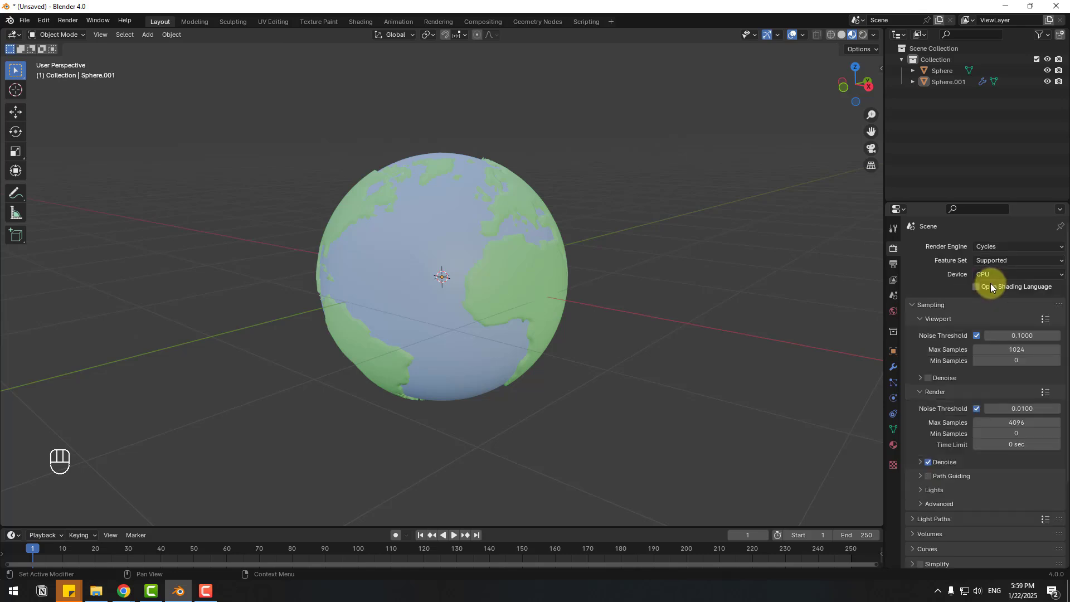
pyautogui.click(1000, 276)
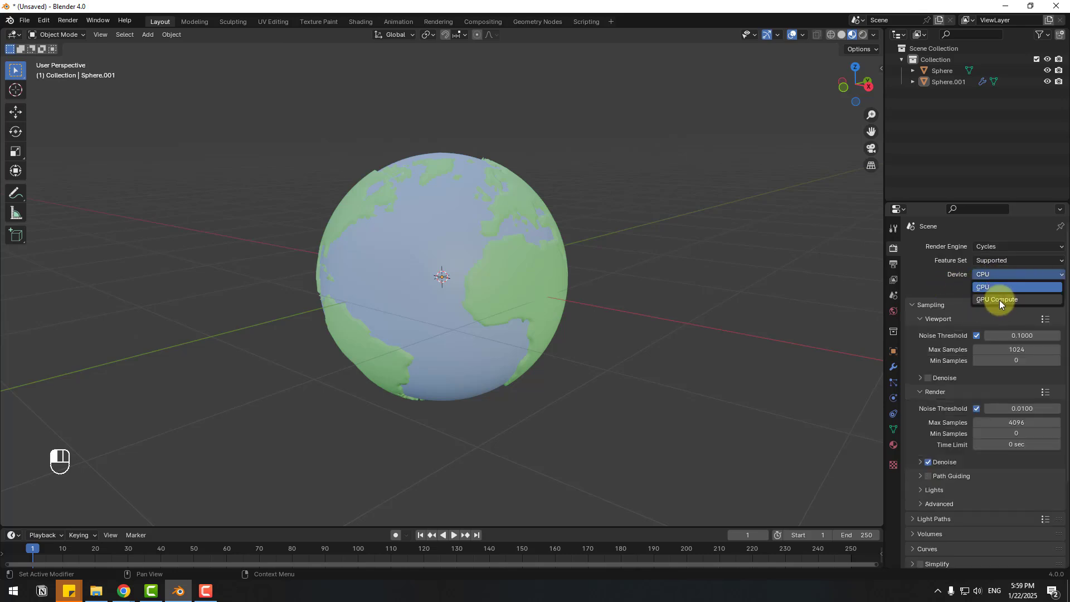
pyautogui.click(1002, 300)
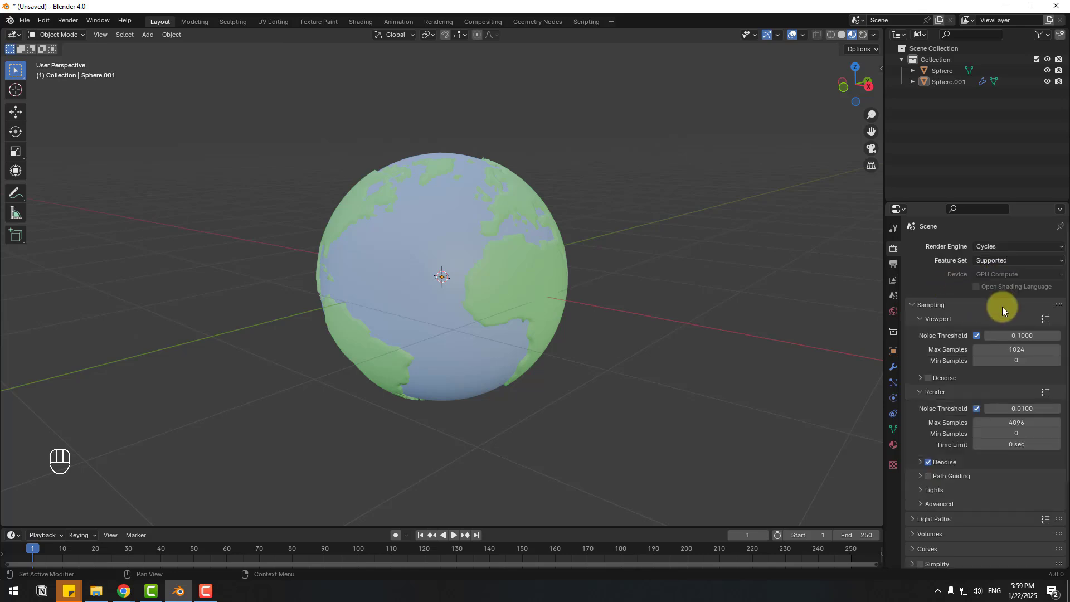
pyautogui.click(927, 377)
pyautogui.scroll(-3, 912, 449)
pyautogui.scroll(-2, 912, 450)
# Enable a transparent film background and view in Rendered shading.
pyautogui.click(913, 485)
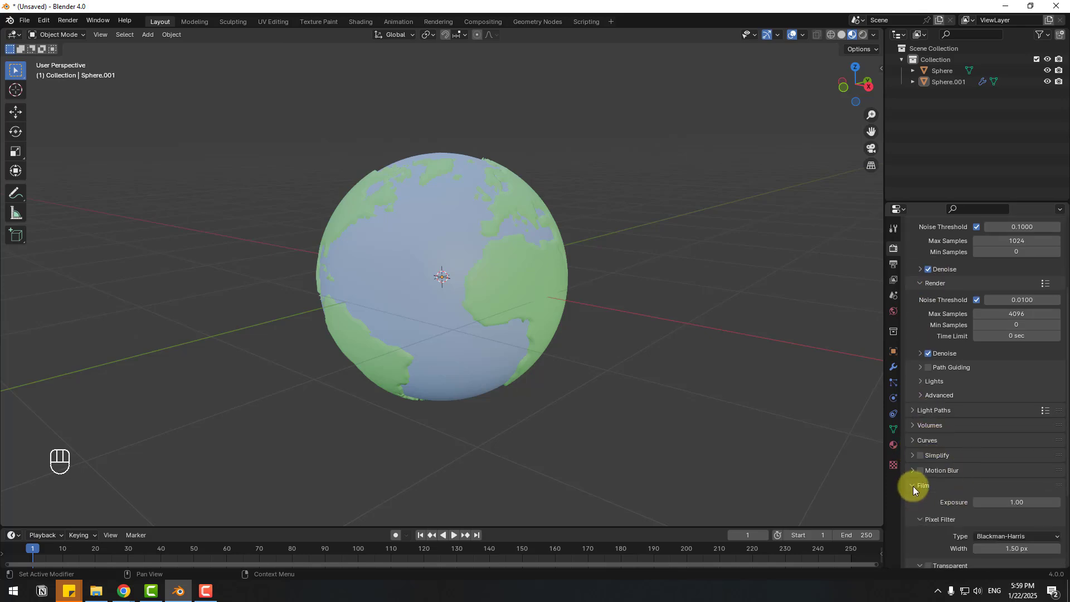
pyautogui.scroll(-3, 919, 498)
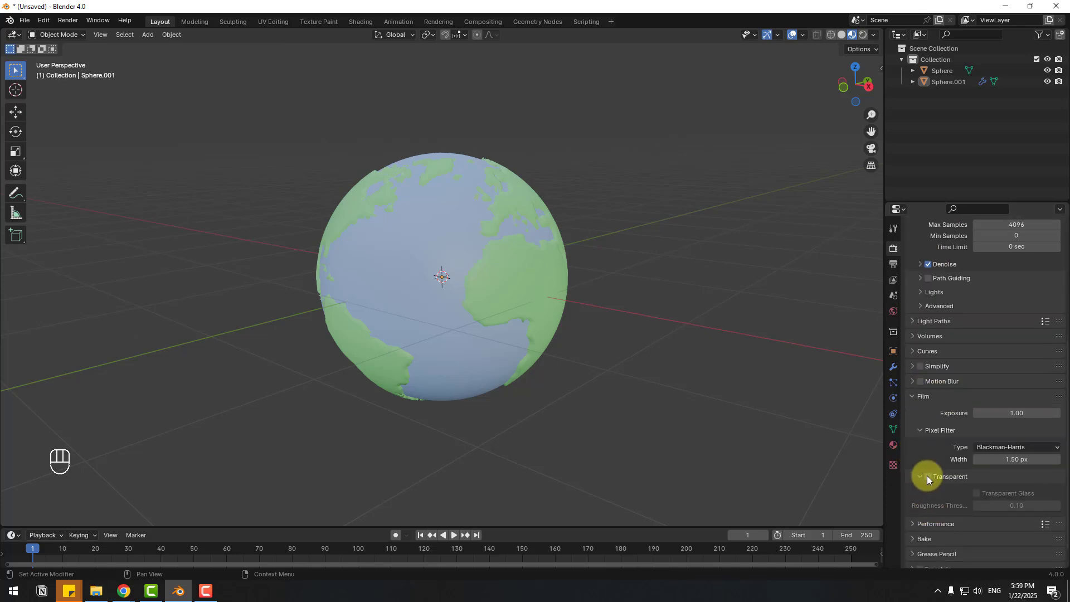
pyautogui.click(926, 478)
pyautogui.click(863, 37)
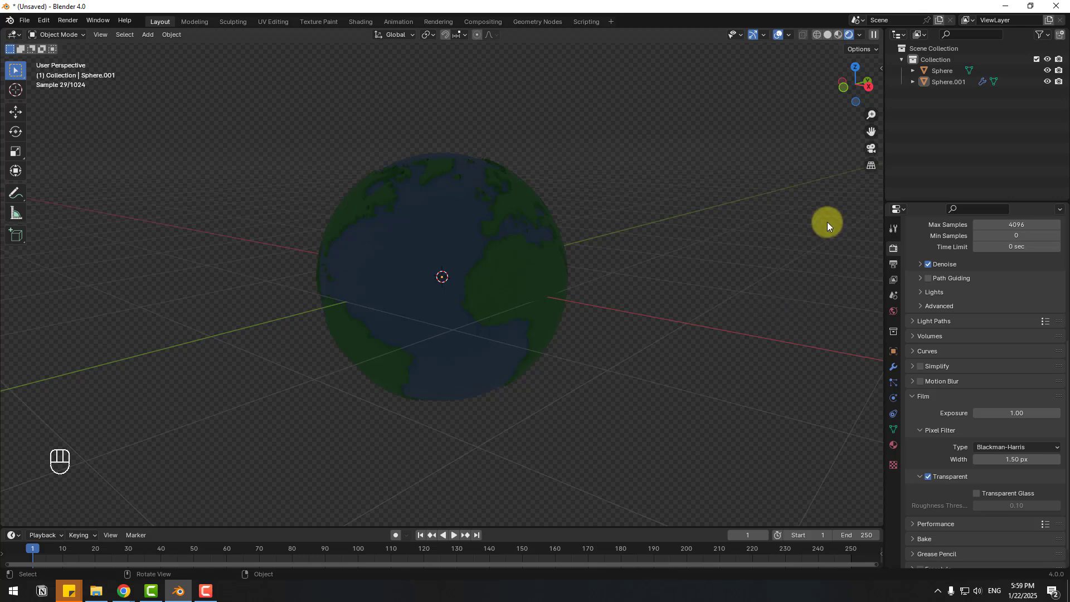
# Connect an Environment Texture to the world Color input.
pyautogui.click(894, 314)
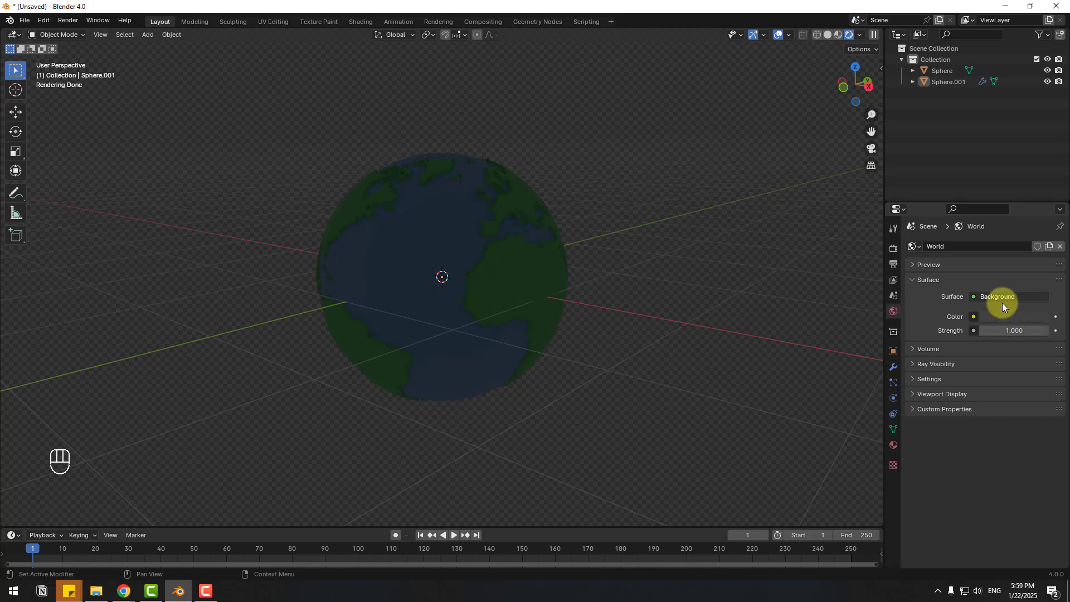
pyautogui.click(974, 317)
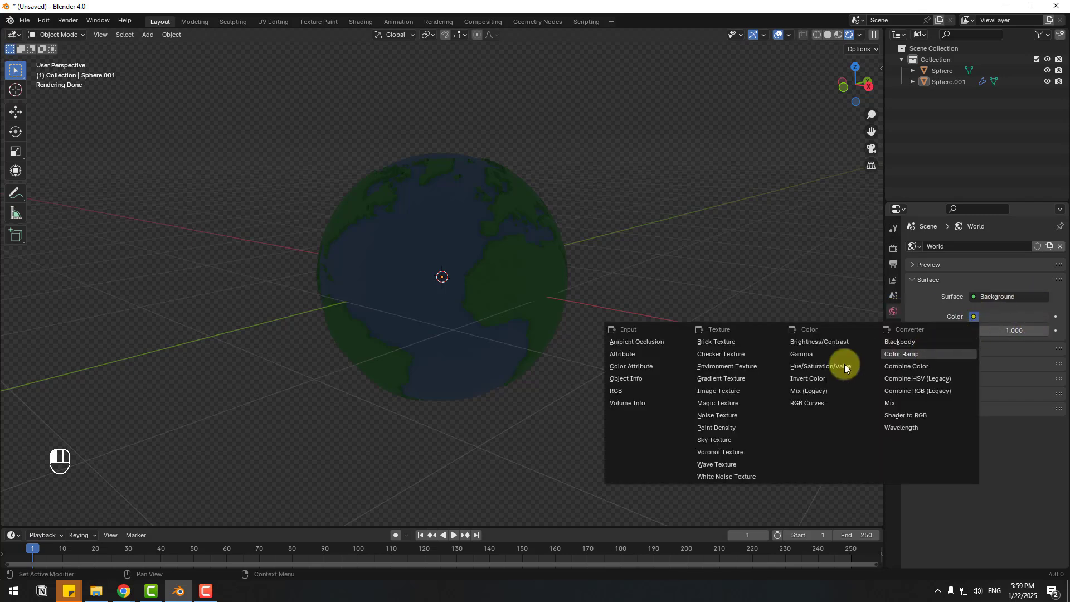
pyautogui.click(735, 366)
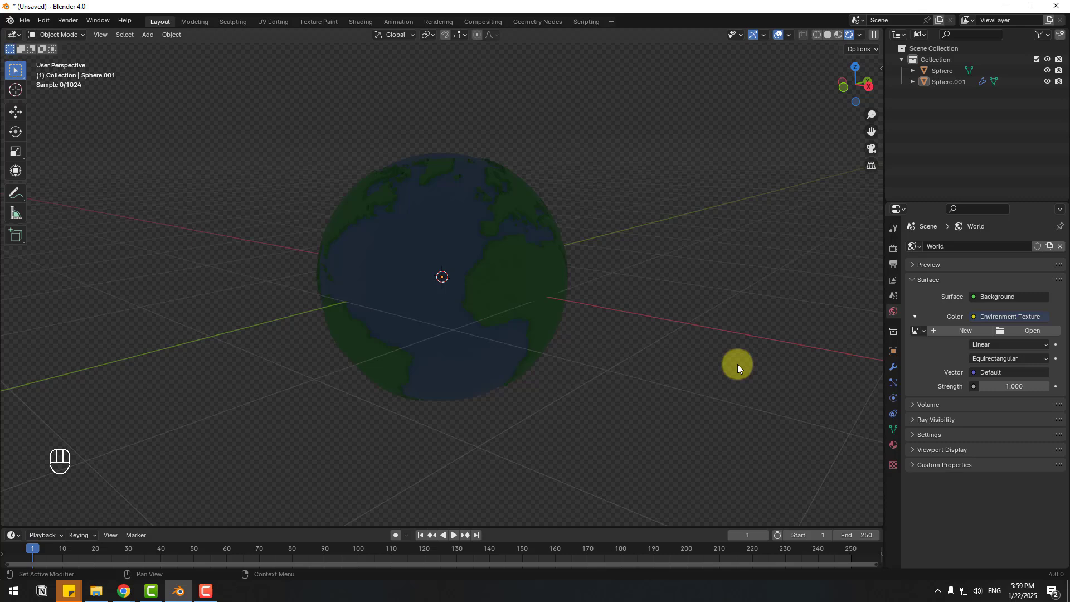
pyautogui.click(1018, 332)
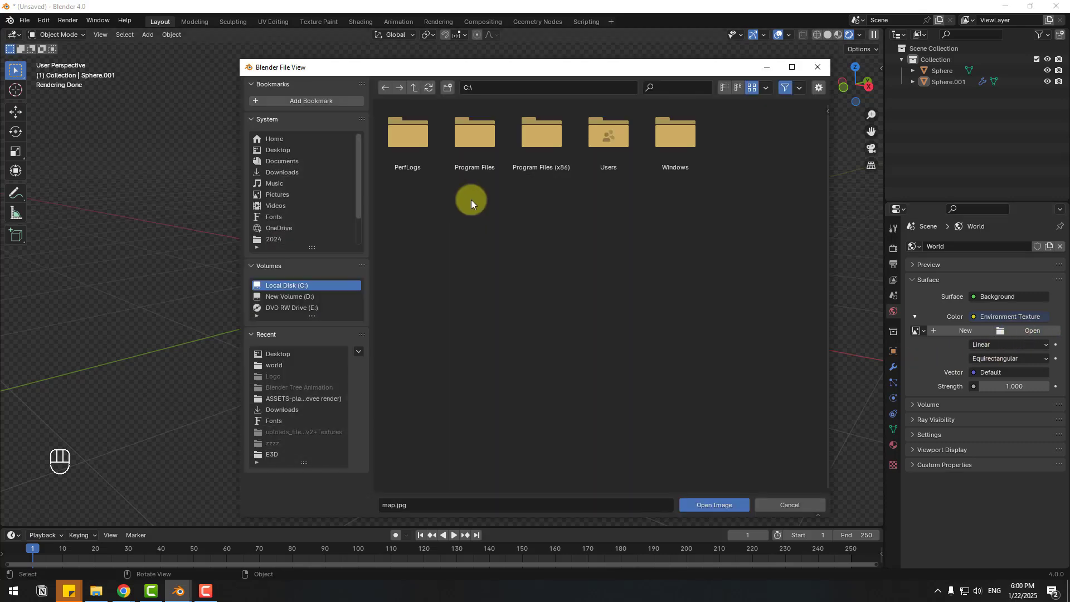
# Load sunrise.exr from Blender's datafiles/studiolights/world folder as the environment image.
pyautogui.doubleClick(478, 142)
pyautogui.doubleClick(602, 130)
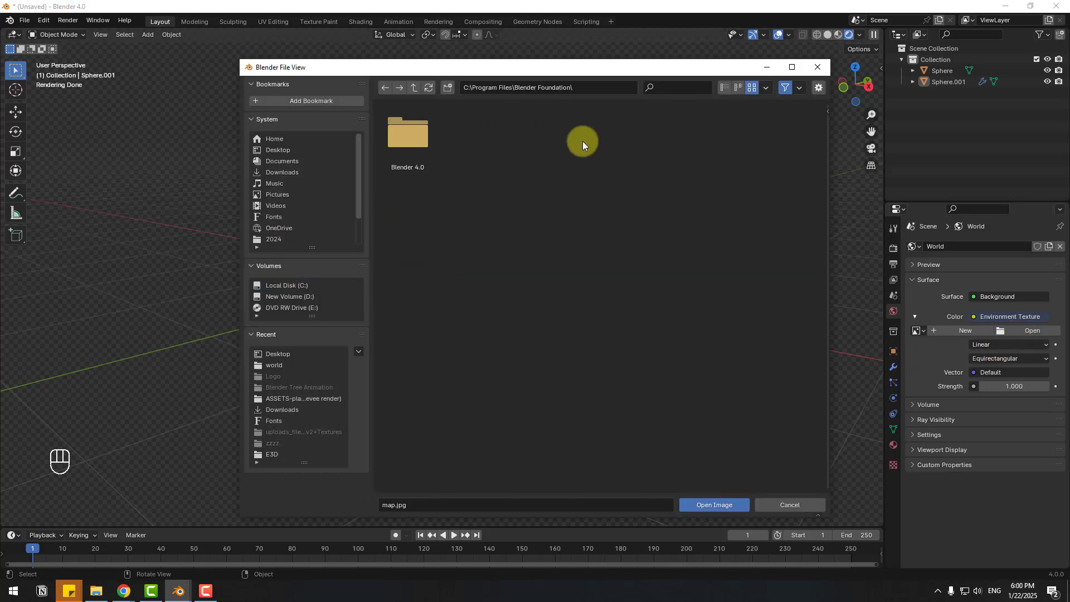
pyautogui.doubleClick(408, 144)
pyautogui.doubleClick(406, 135)
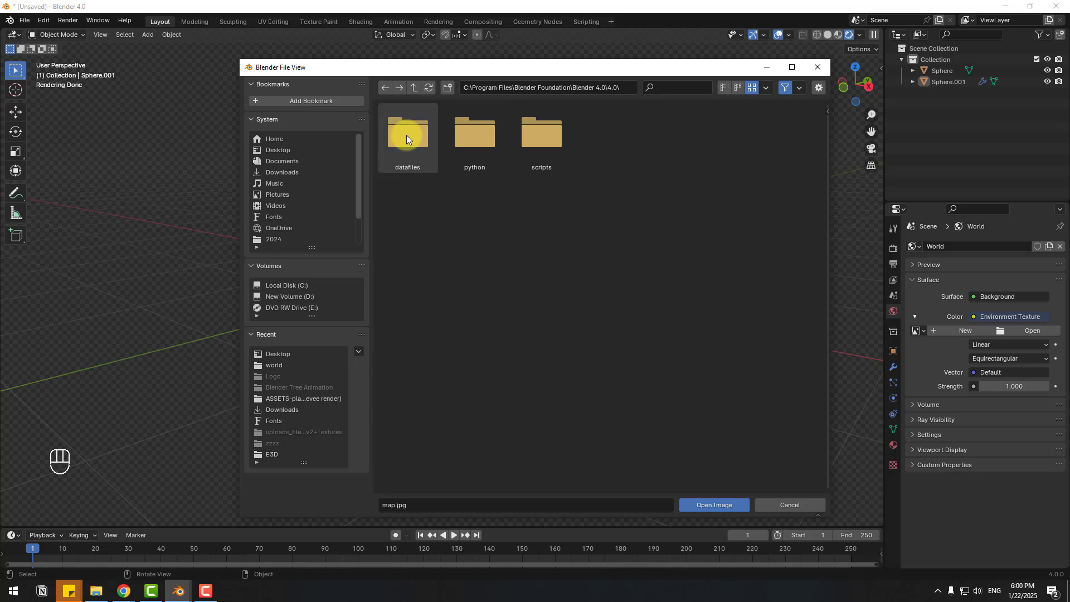
pyautogui.doubleClick(406, 136)
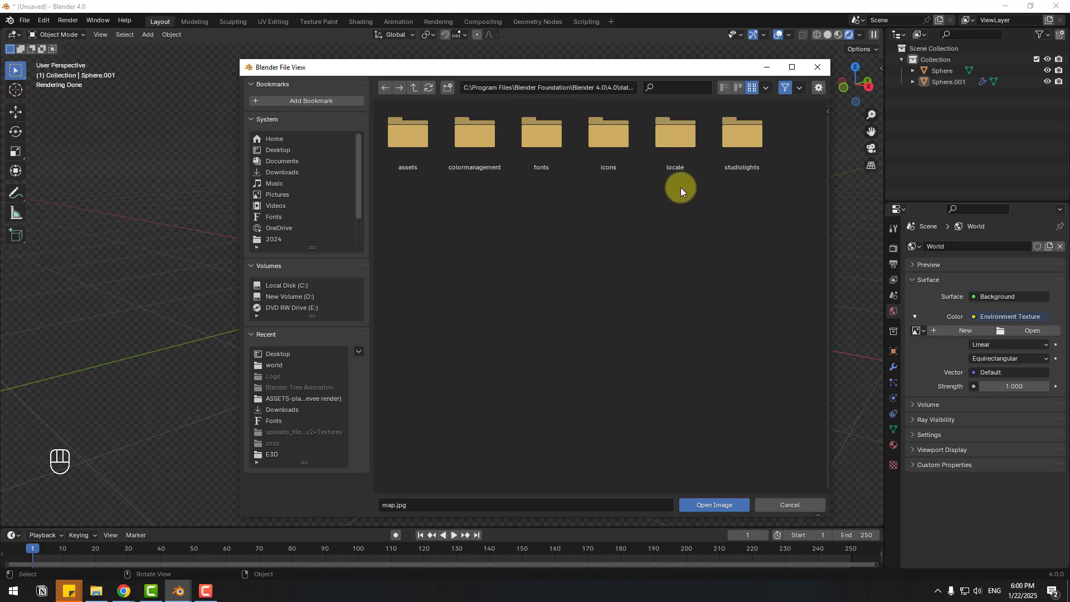
pyautogui.doubleClick(738, 141)
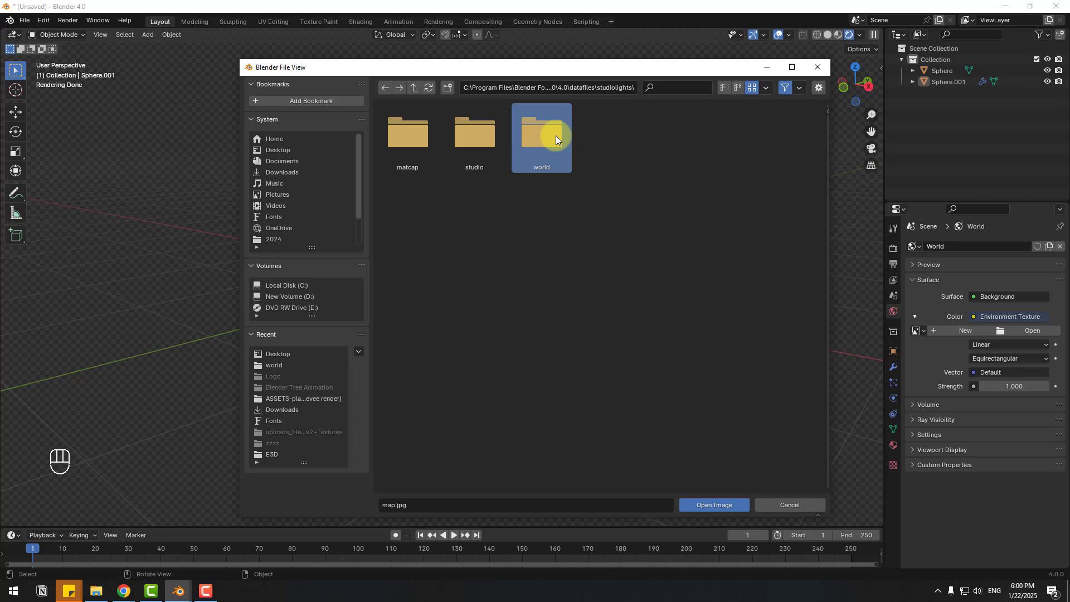
pyautogui.doubleClick(556, 136)
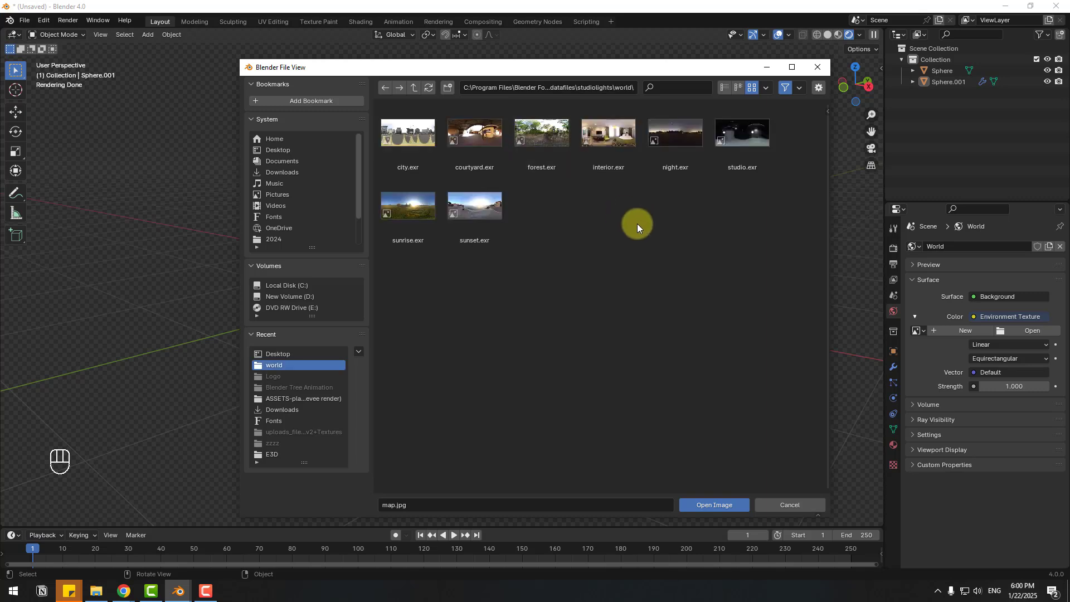
pyautogui.click(407, 206)
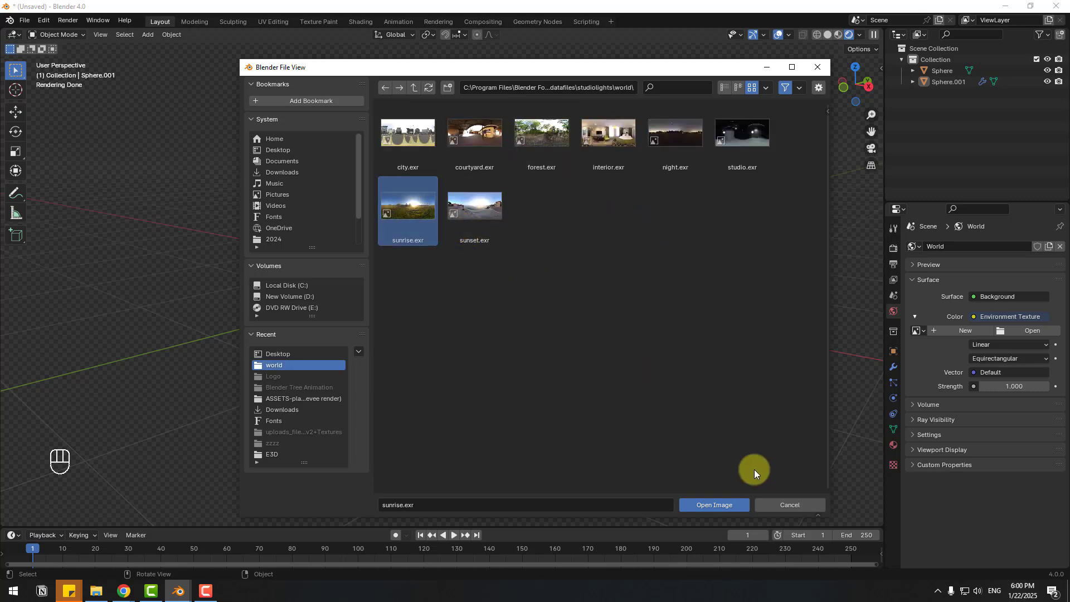
pyautogui.click(719, 505)
pyautogui.moveTo(517, 235)
pyautogui.mouseDown(button='middle')
pyautogui.moveTo(346, 287)
pyautogui.moveTo(547, 319)
pyautogui.mouseUp(button='middle')
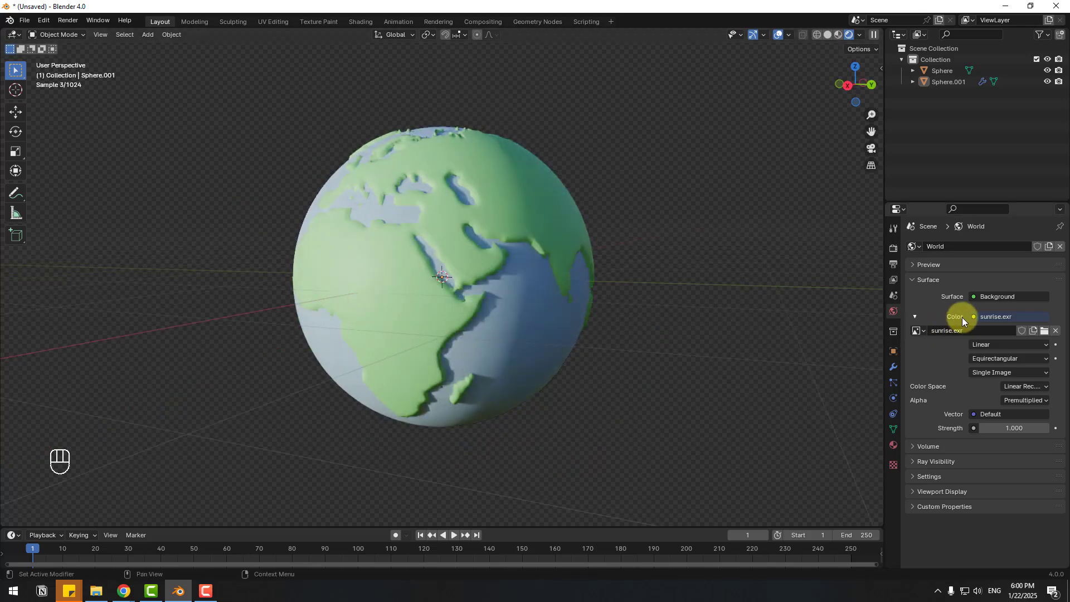
# Replace the world image with a Sky Texture, sun size 14.6°, sun intensity 0.
pyautogui.click(972, 317)
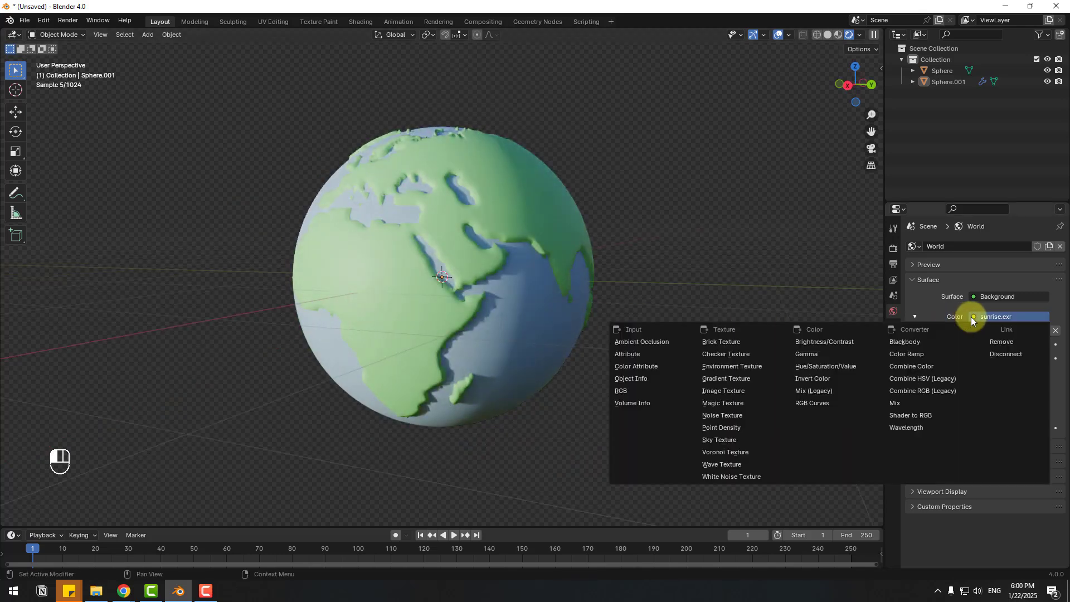
pyautogui.click(728, 443)
pyautogui.moveTo(654, 364)
pyautogui.mouseDown(button='middle')
pyautogui.moveTo(595, 352)
pyautogui.moveTo(613, 350)
pyautogui.mouseUp(button='middle')
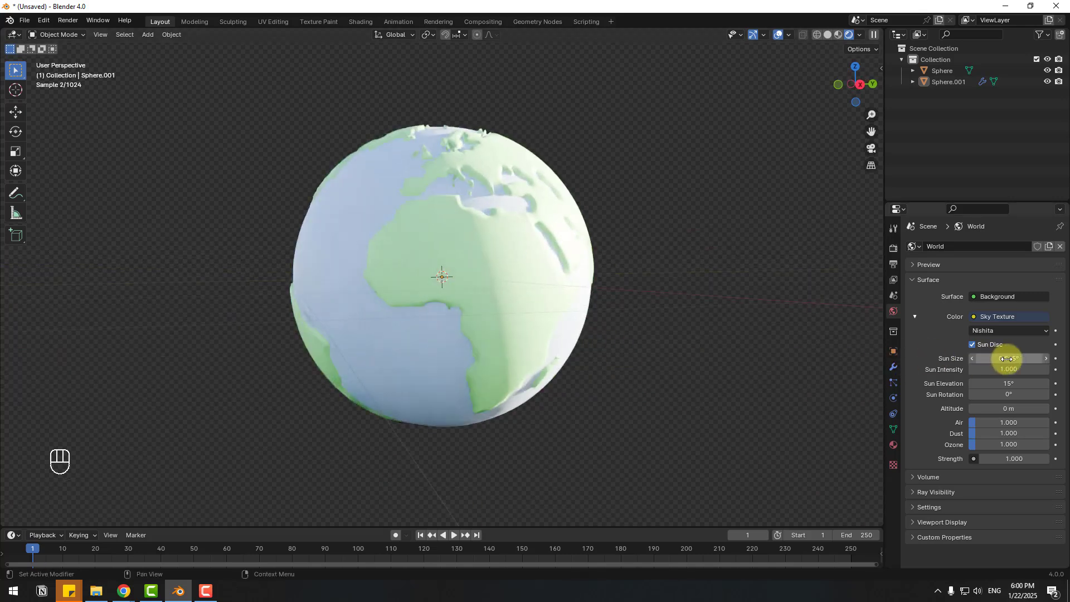
pyautogui.moveTo(1007, 358); pyautogui.dragTo(137, 358)
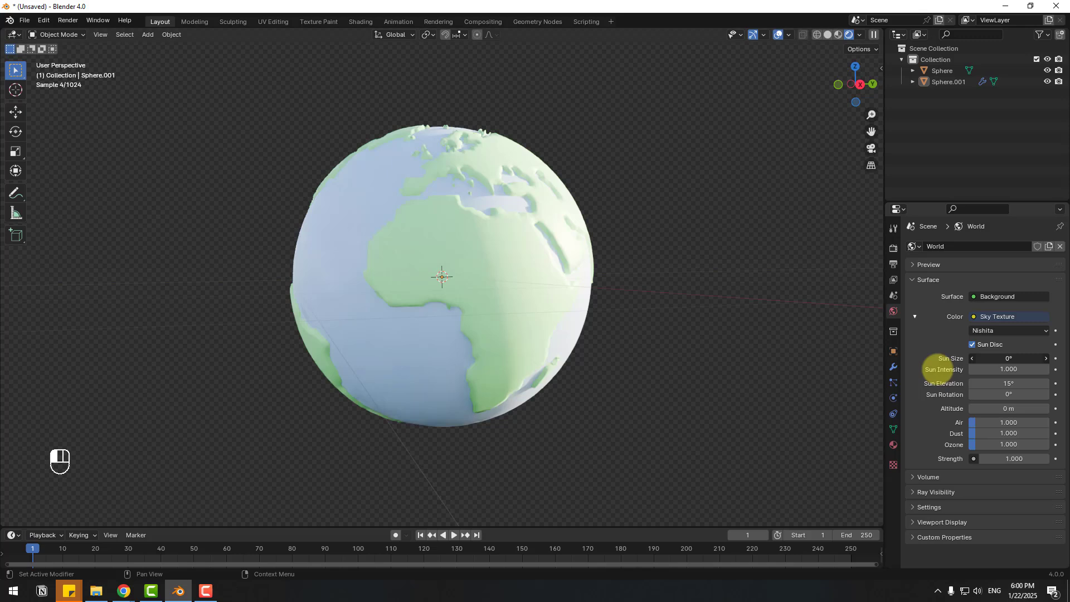
pyautogui.moveTo(868, 379)
pyautogui.mouseDown()
pyautogui.moveTo(983, 373)
pyautogui.moveTo(128, 373)
pyautogui.mouseUp()
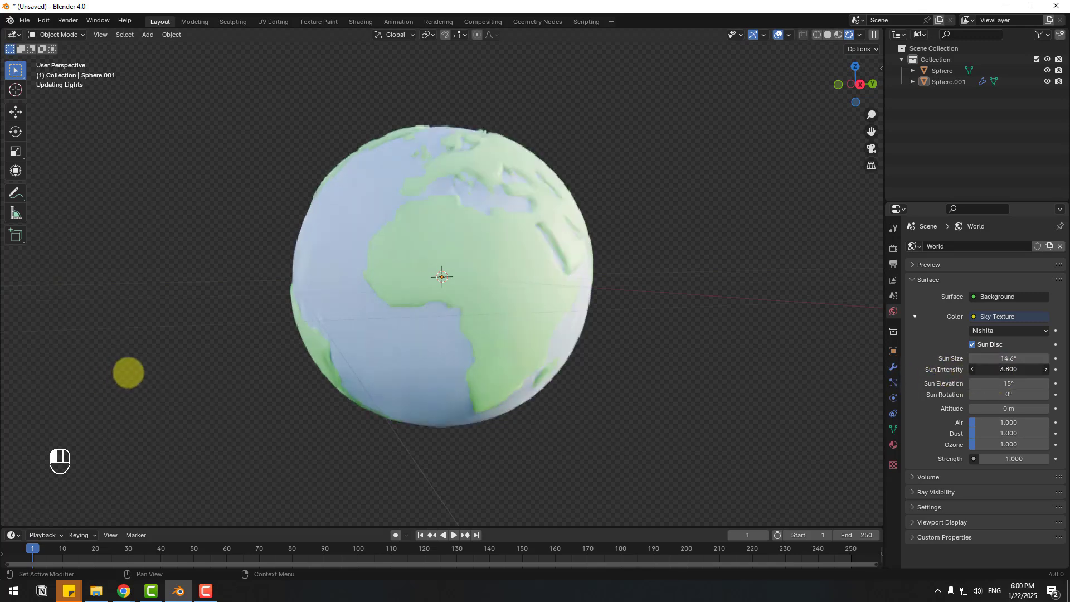
pyautogui.moveTo(688, 317); pyautogui.dragTo(604, 335, button='middle')
pyautogui.moveTo(953, 368)
pyautogui.mouseDown()
pyautogui.moveTo(1006, 362)
pyautogui.moveTo(117, 370)
pyautogui.mouseUp()
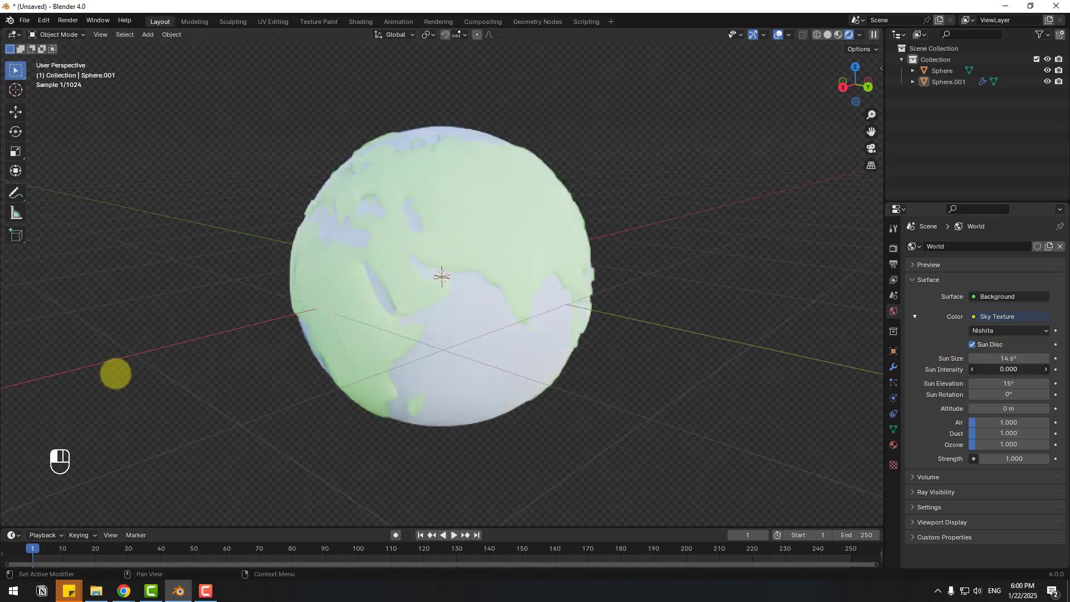